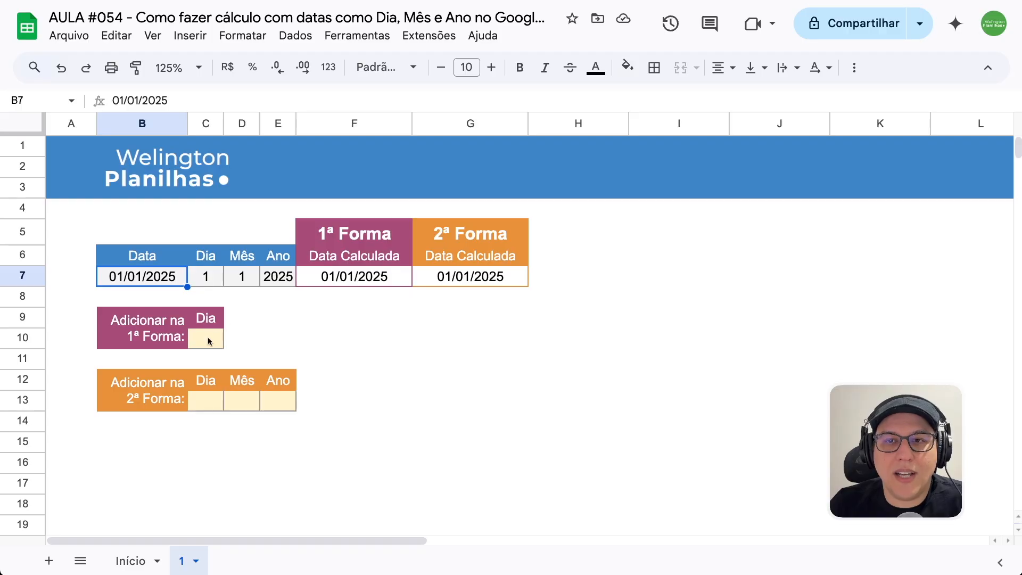
- Enter 10 as the number of days to add for the 1ª Forma in cell C10
left_click(209, 341)
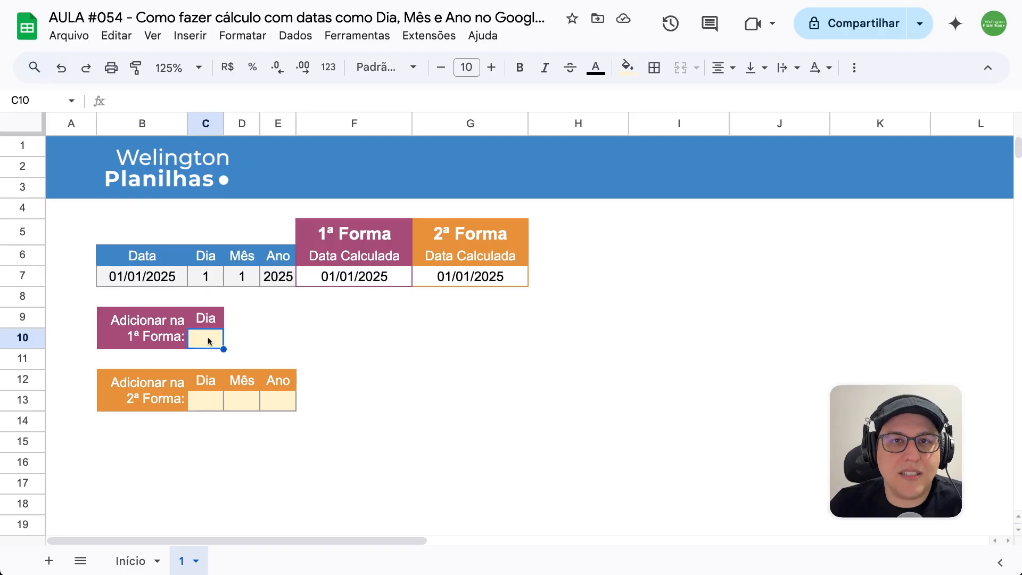
type("10")
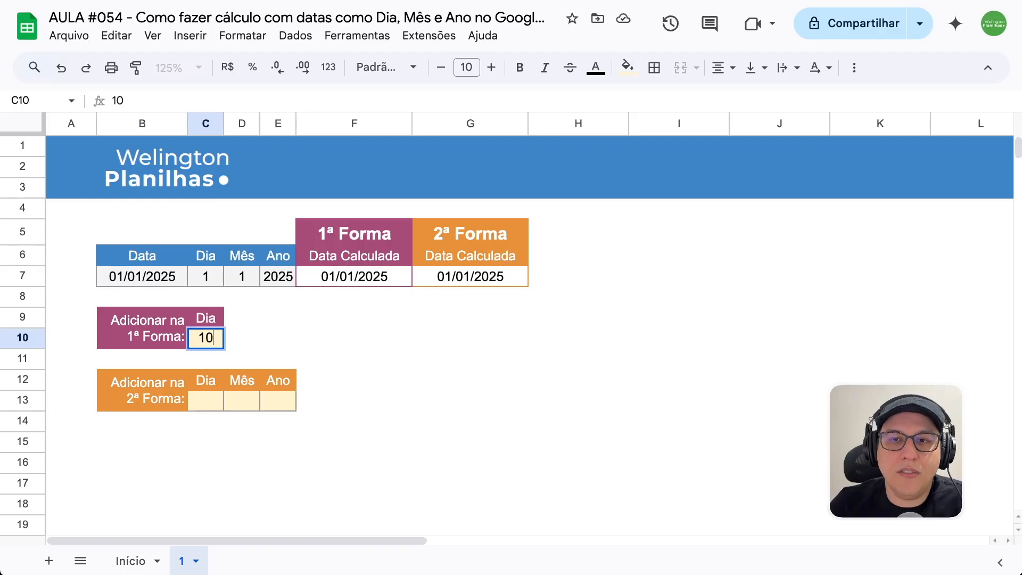
key("Return")
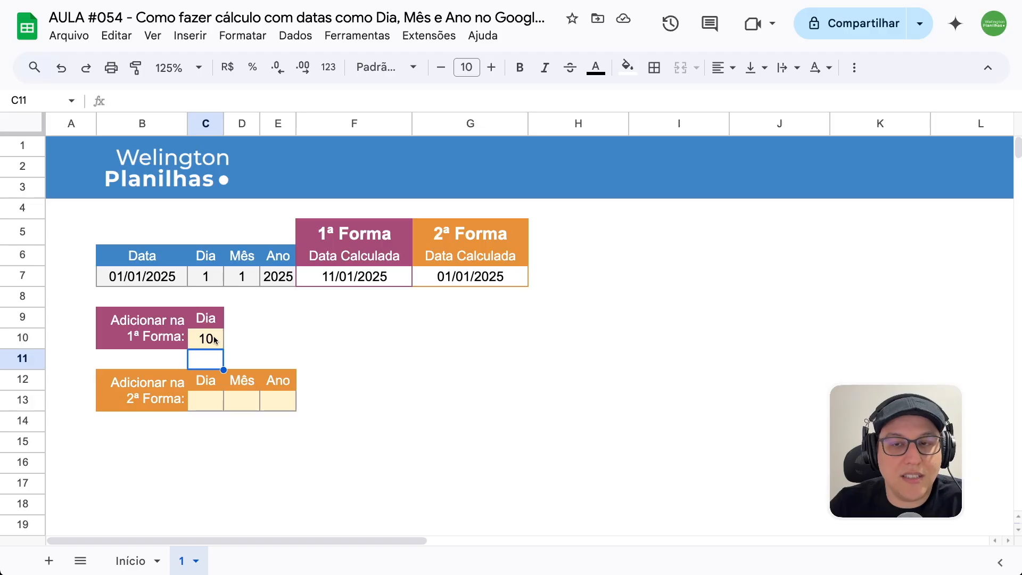
- Fill in the amounts to add for the 2ª Forma in row 13: 1 day, 5 months and 5 years
left_click(202, 403)
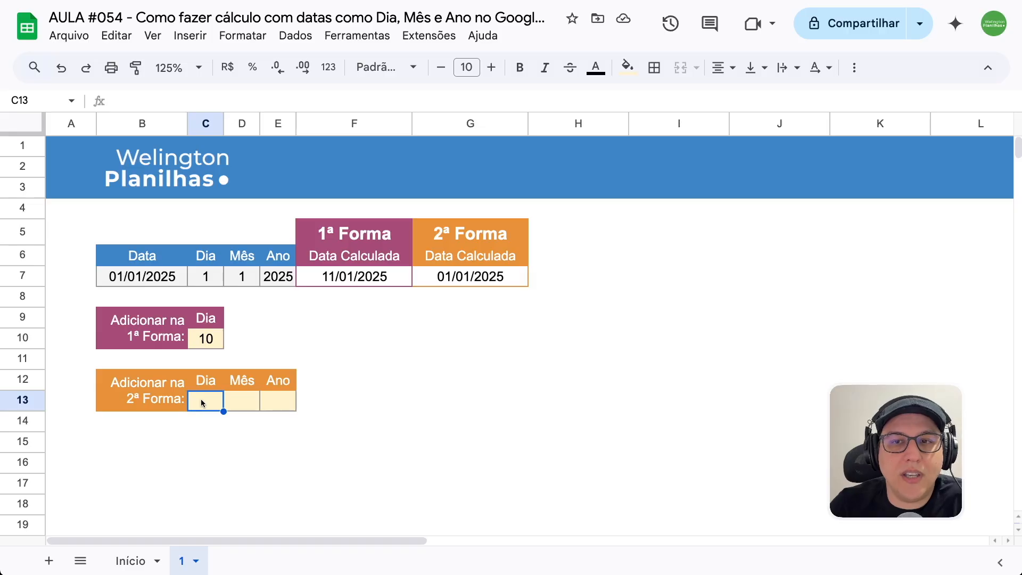
type("1")
key("Tab")
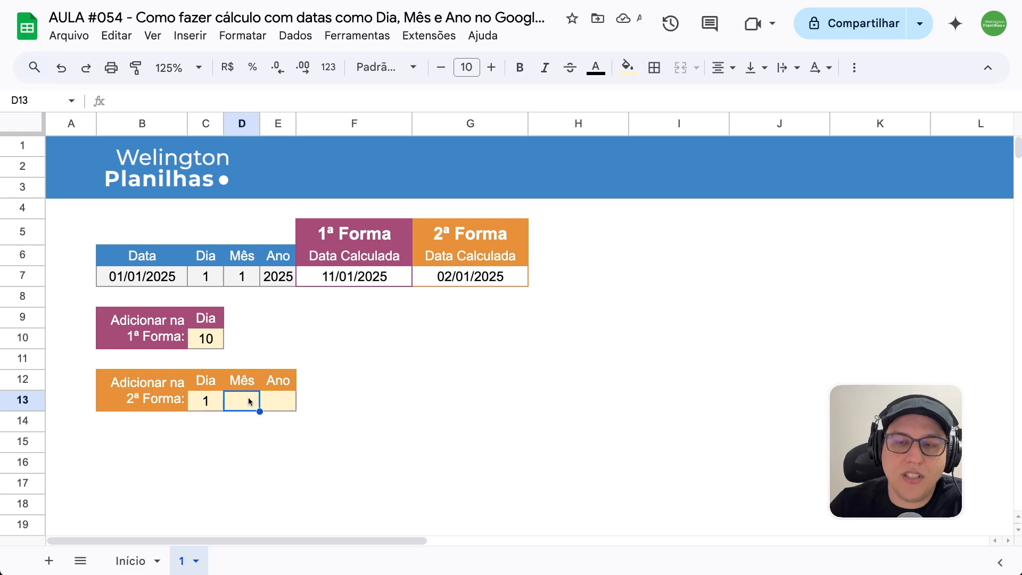
type("5")
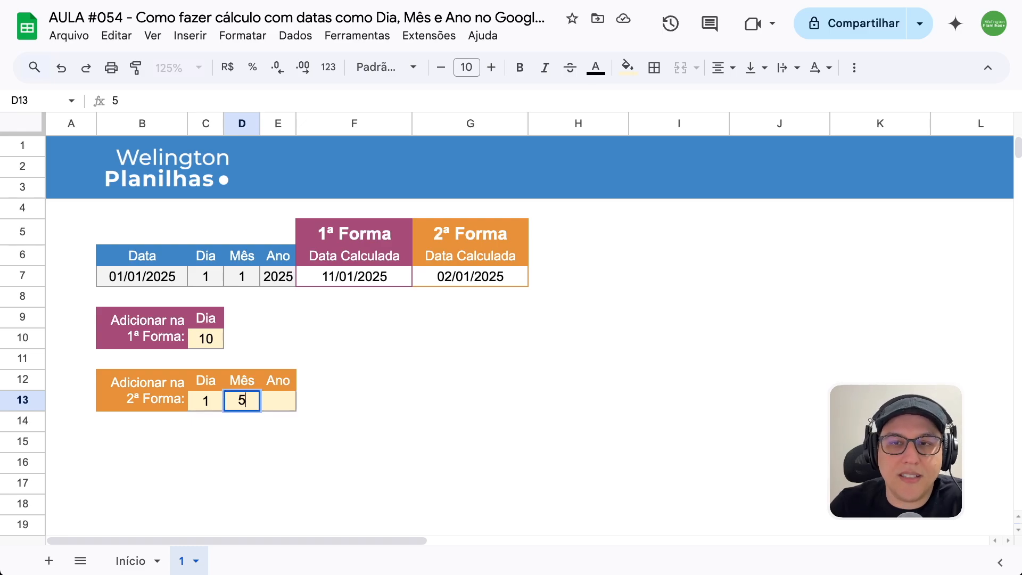
key("Return")
left_click(277, 401)
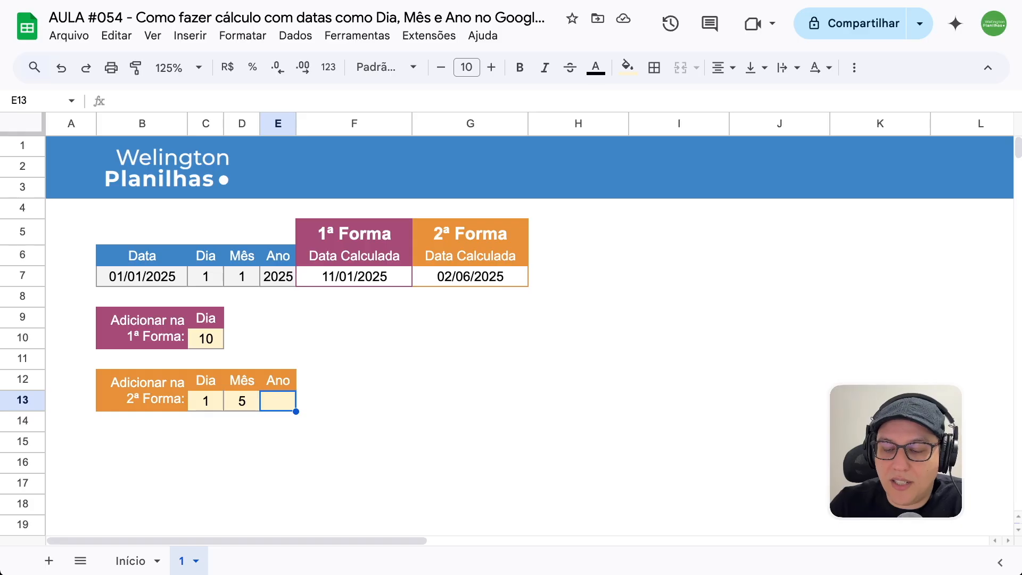
type("5")
key("Return")
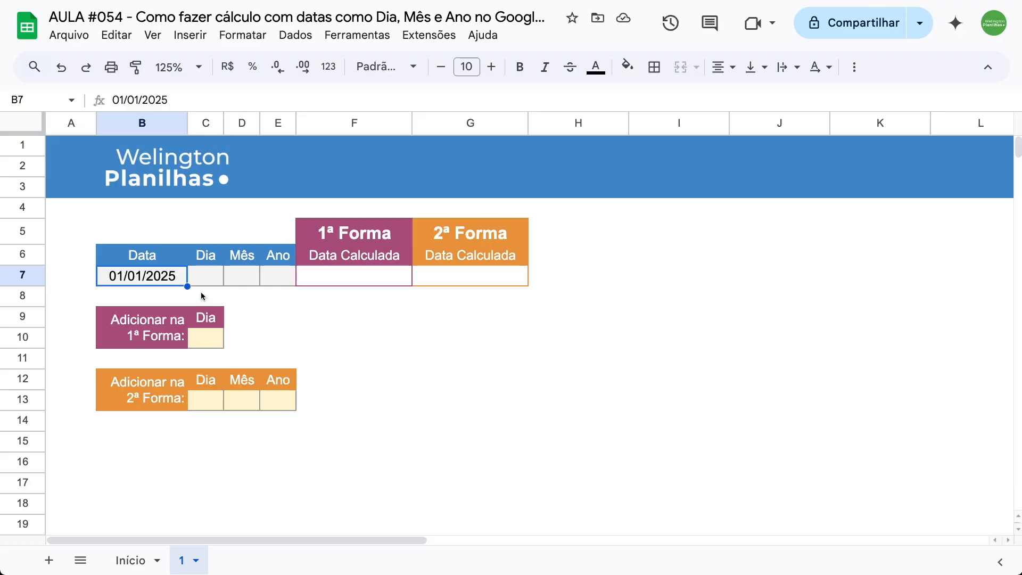
- Extract the day from the date into the Dia cell C7 with the formula =DIA(B7)
left_click(203, 278)
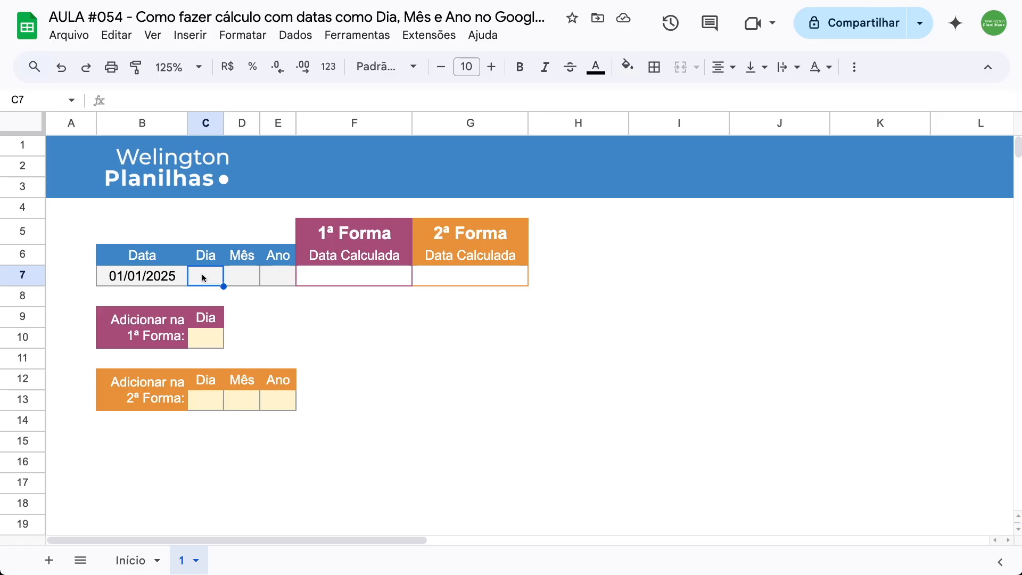
type("=")
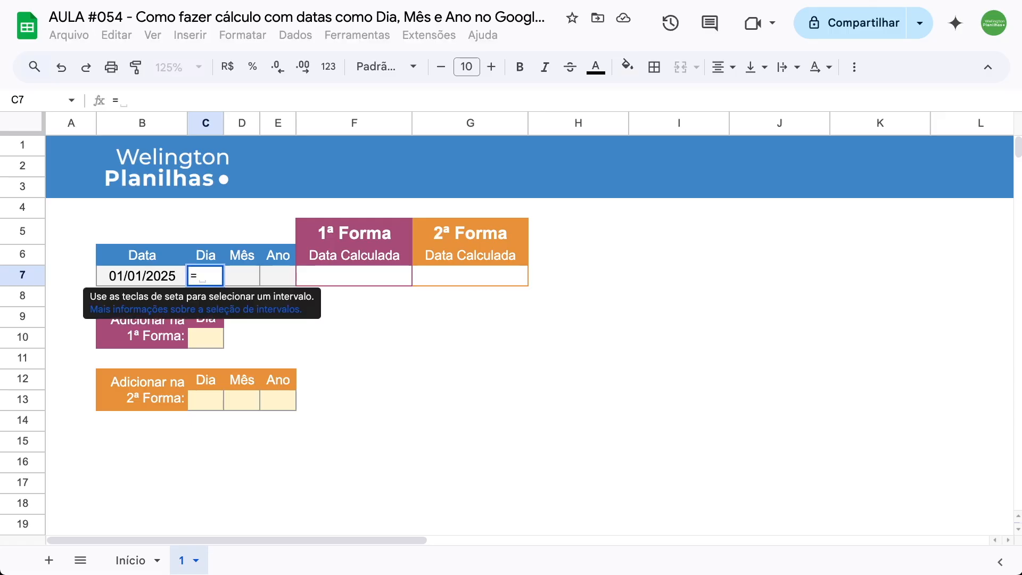
type("dia")
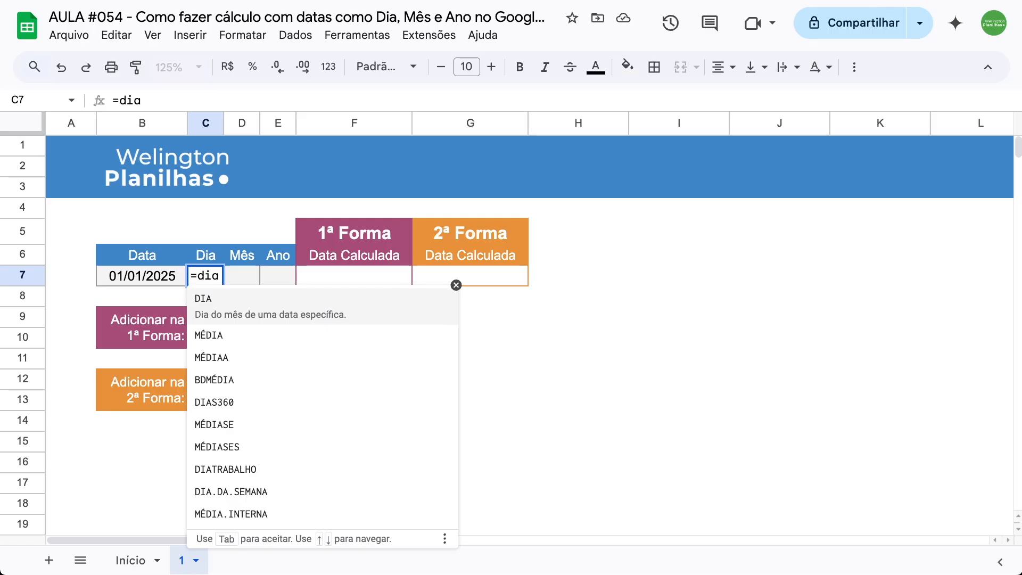
left_click(230, 304)
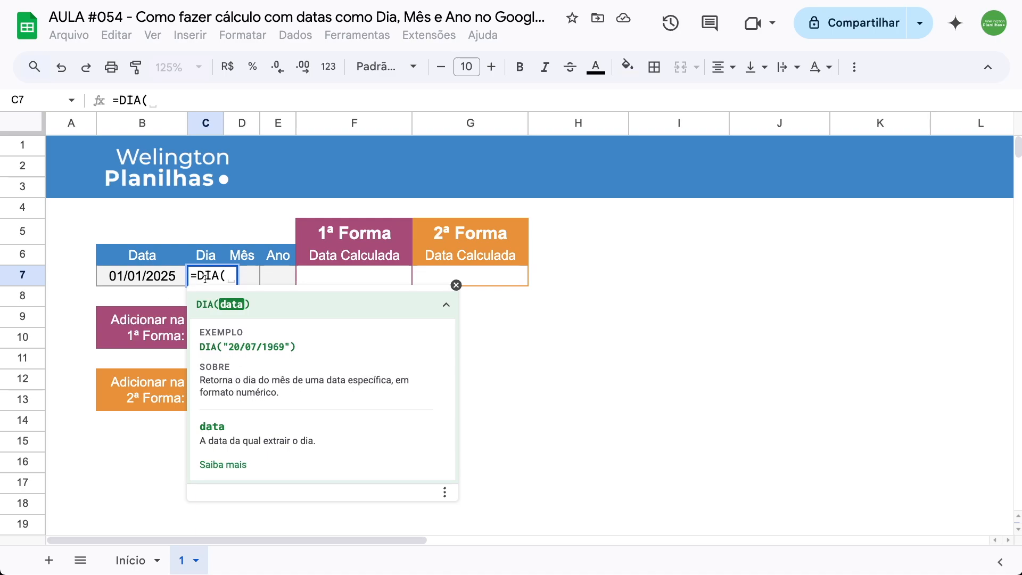
left_click(141, 278)
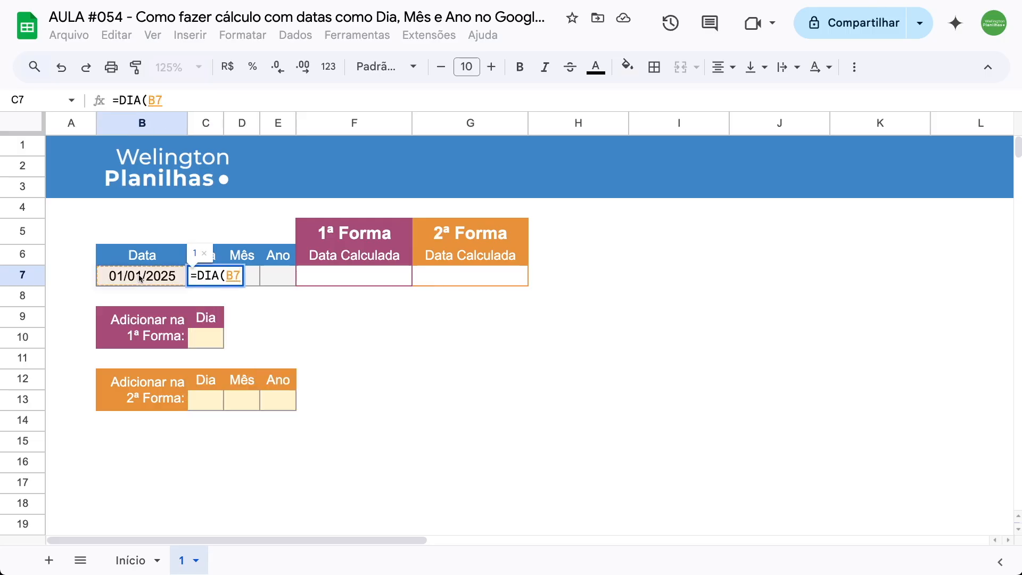
type(")")
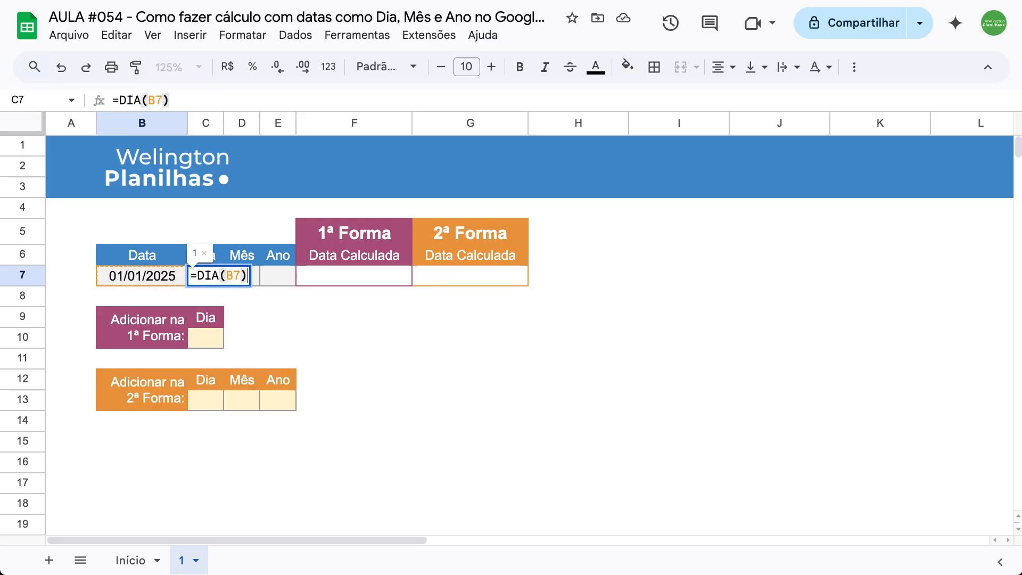
key("Return")
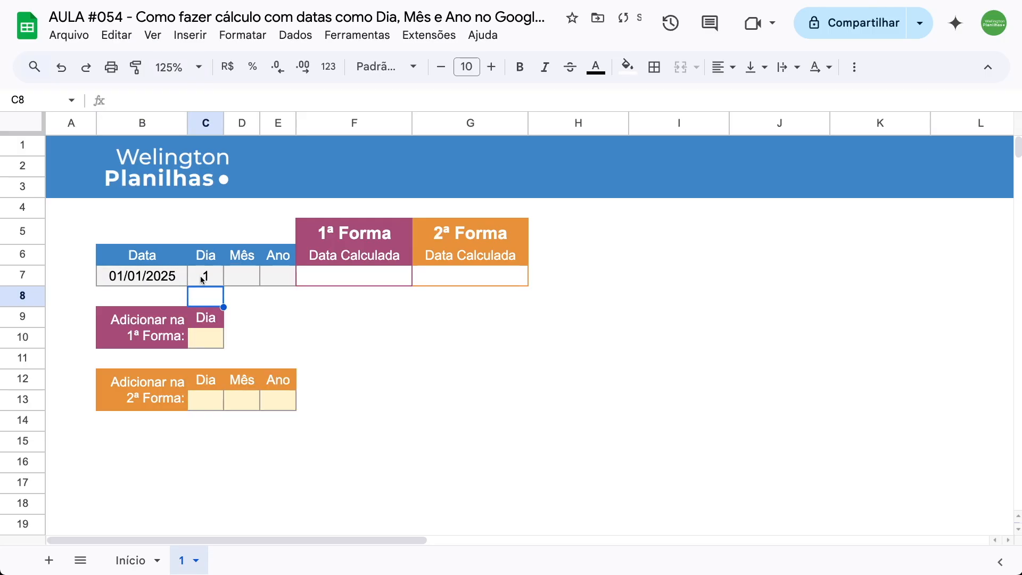
- Change the date in cell B7 to 15/01/2025 to test the day formula
left_click(205, 279)
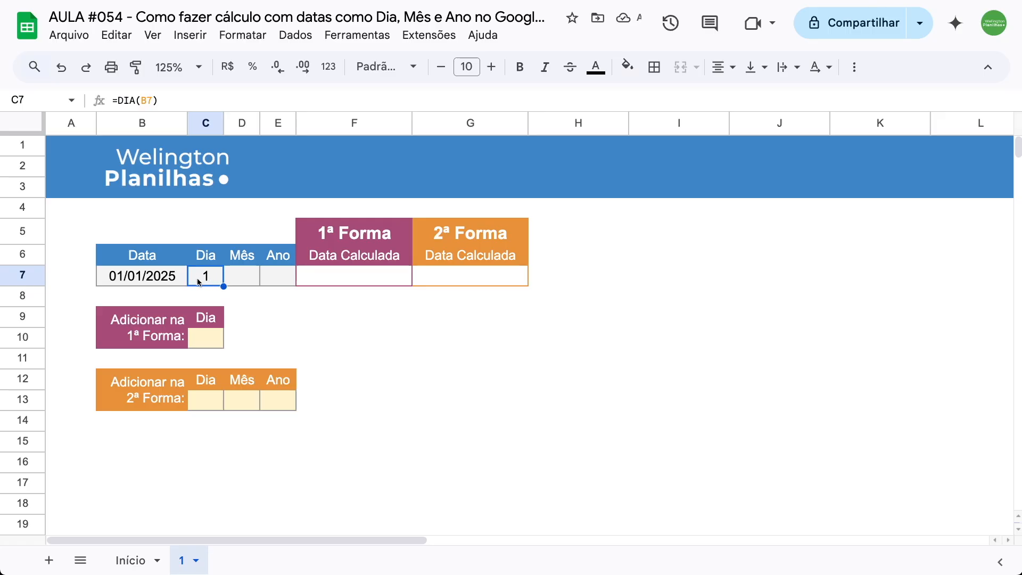
double_click(141, 276)
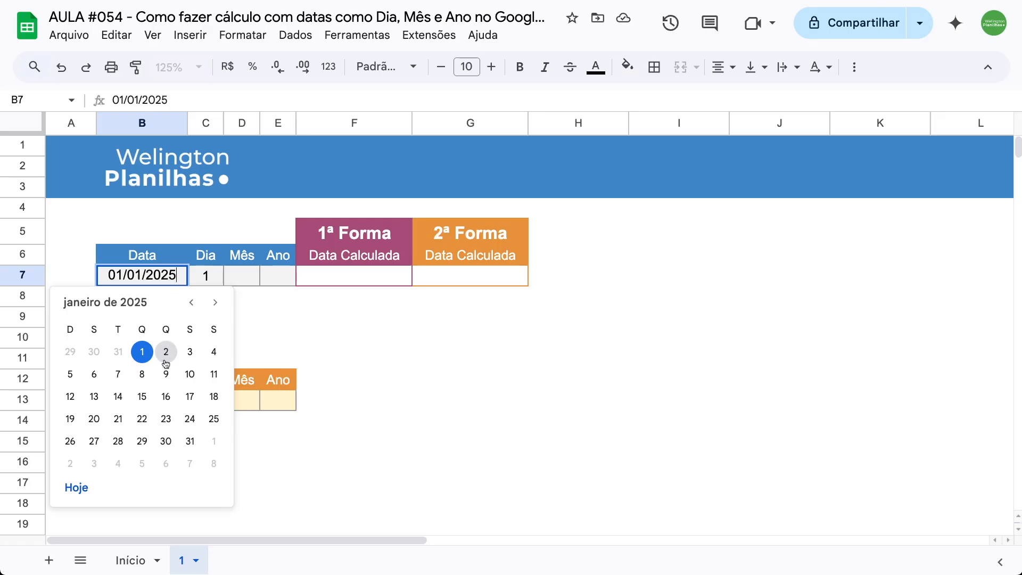
left_click(144, 398)
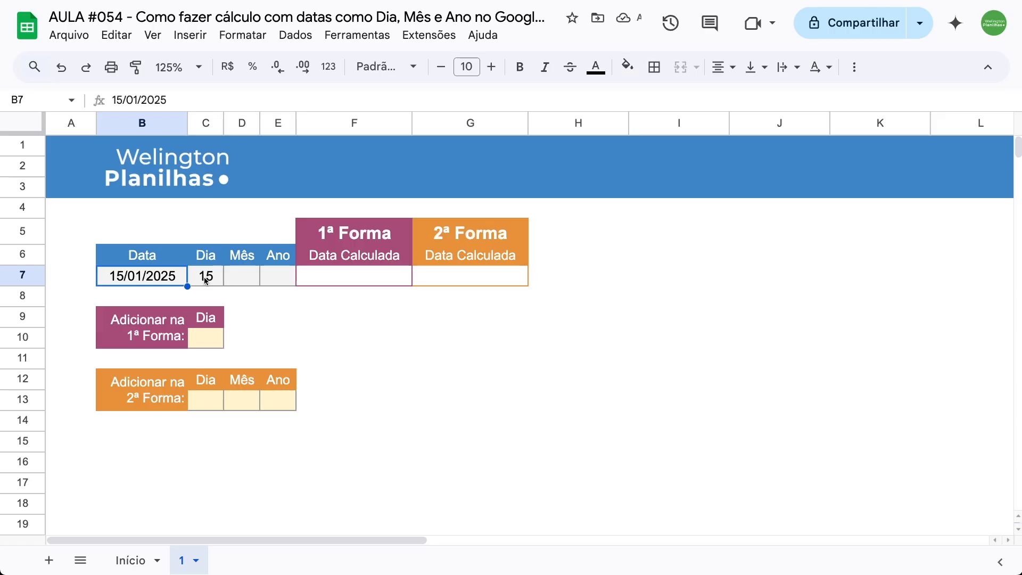
- Extract the month from the date into the Mês cell D7 with the formula =MÊS(B7)
left_click(236, 281)
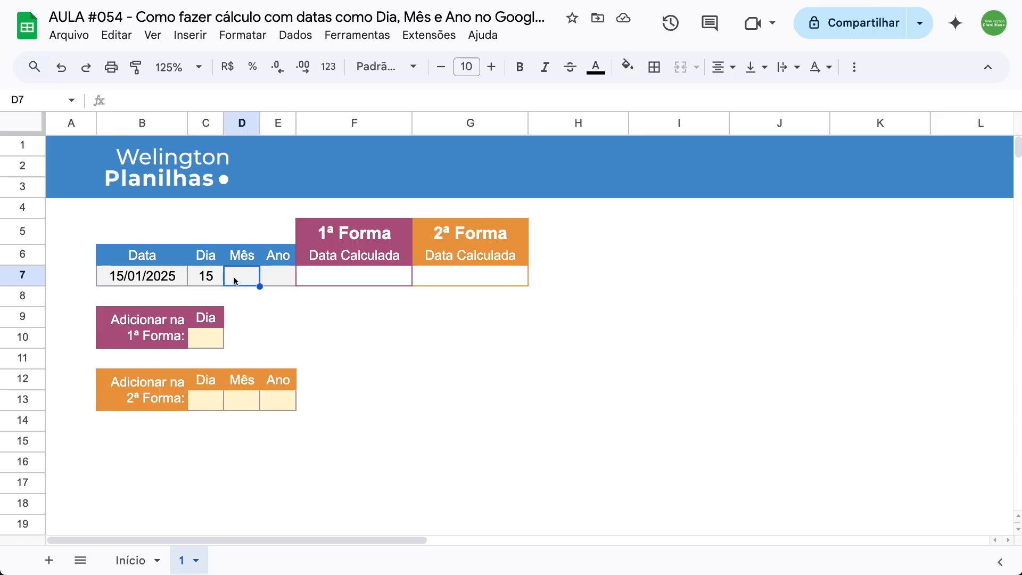
type("=")
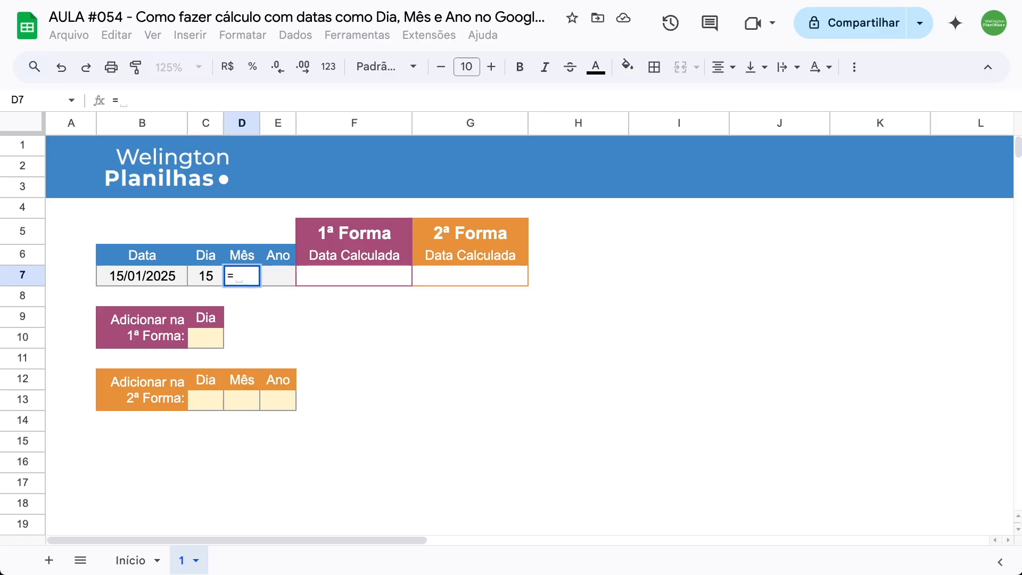
type("mês")
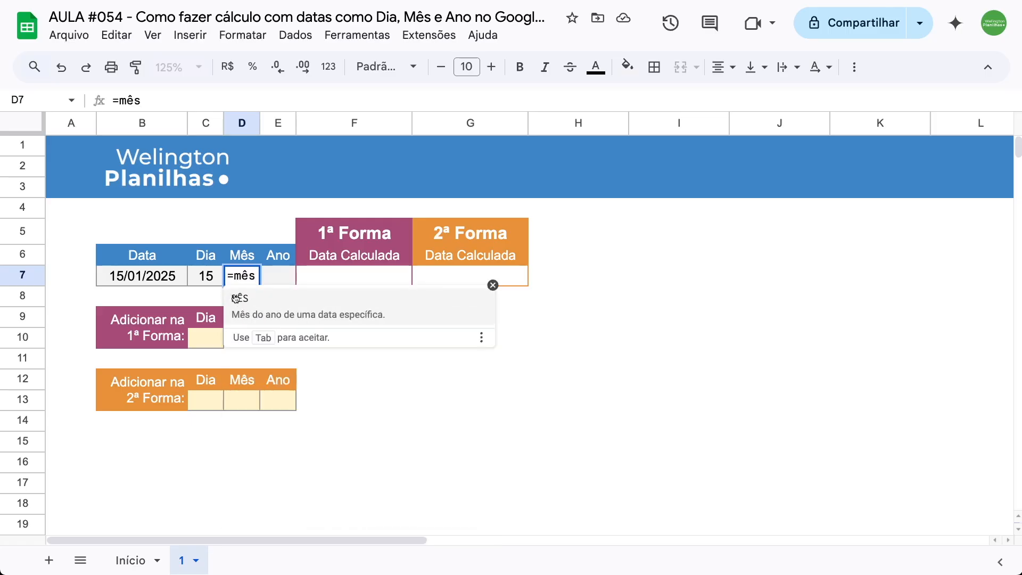
left_click(258, 311)
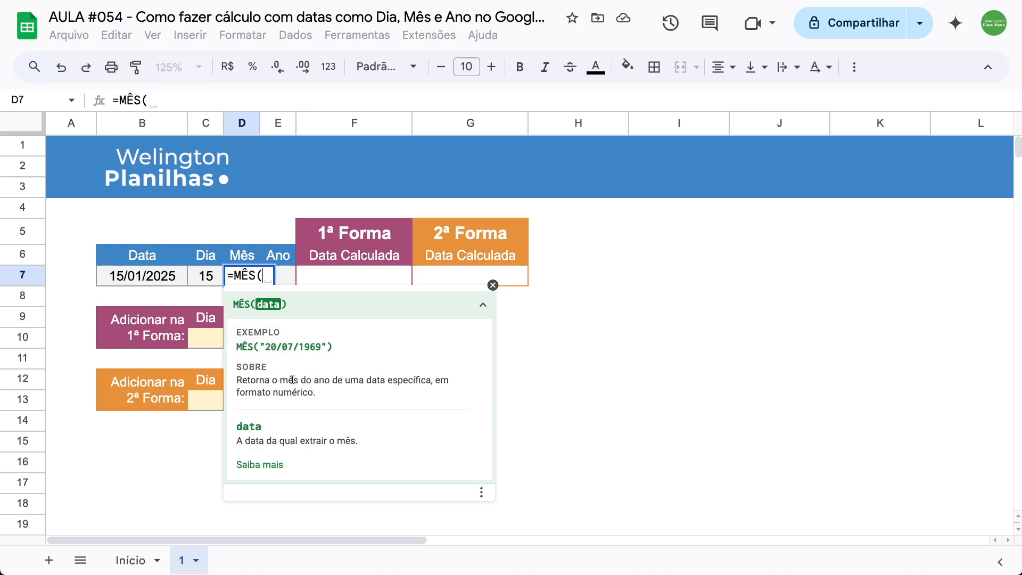
left_click(140, 280)
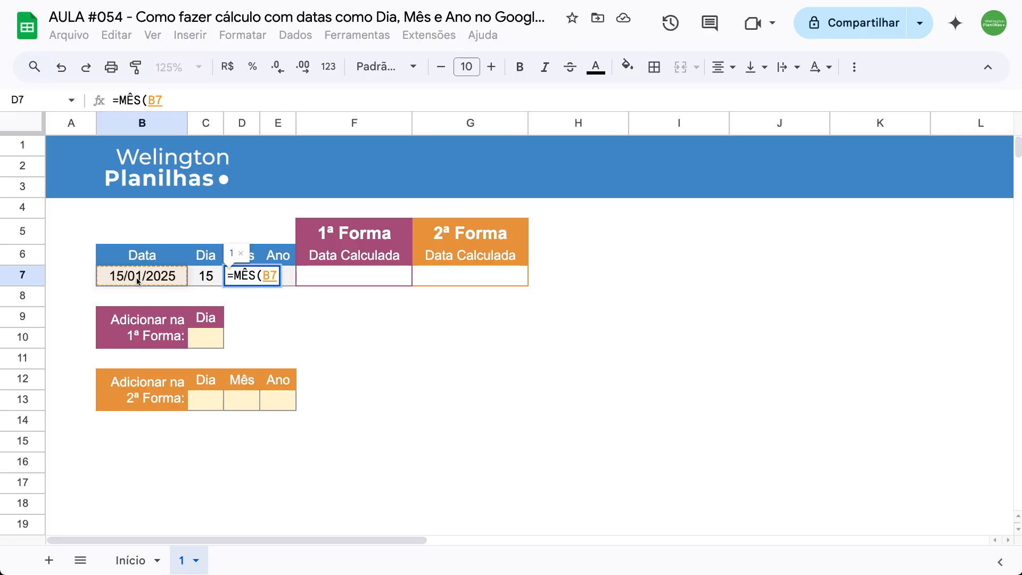
type(")")
key("Return")
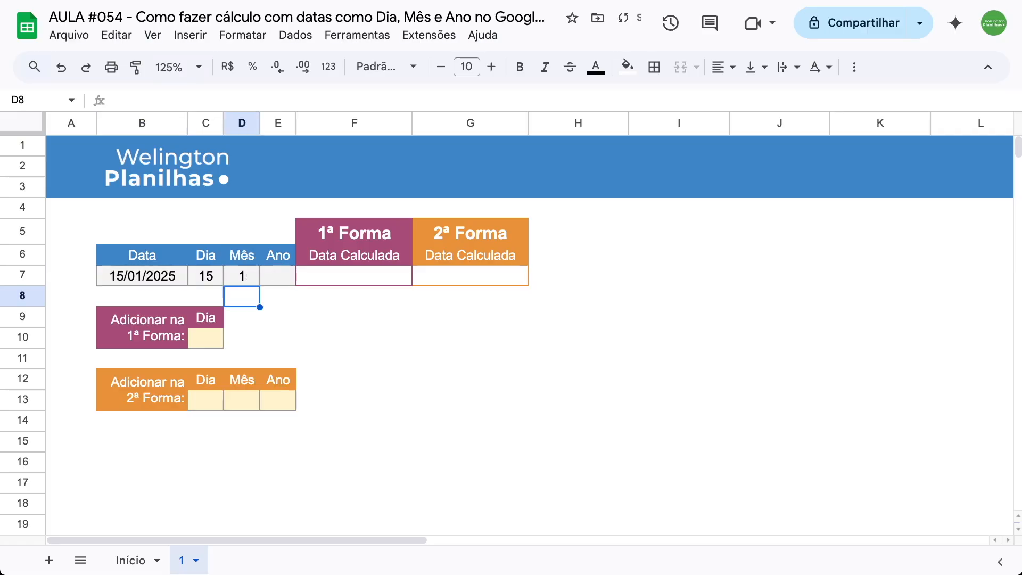
- Change the date in cell B7 to 10/12/2024 to test the day and month formulas
double_click(138, 278)
left_click(190, 303)
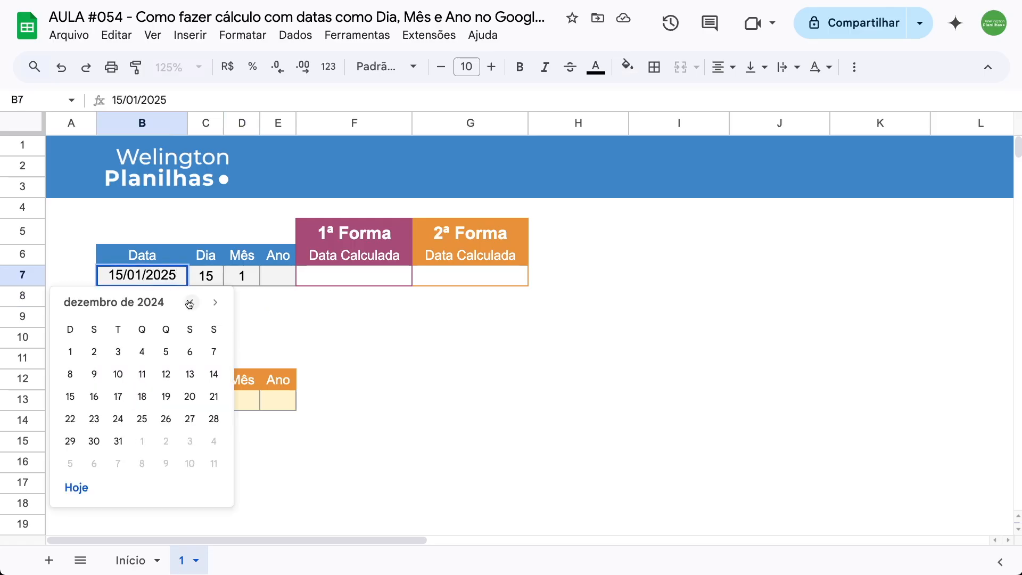
left_click(118, 374)
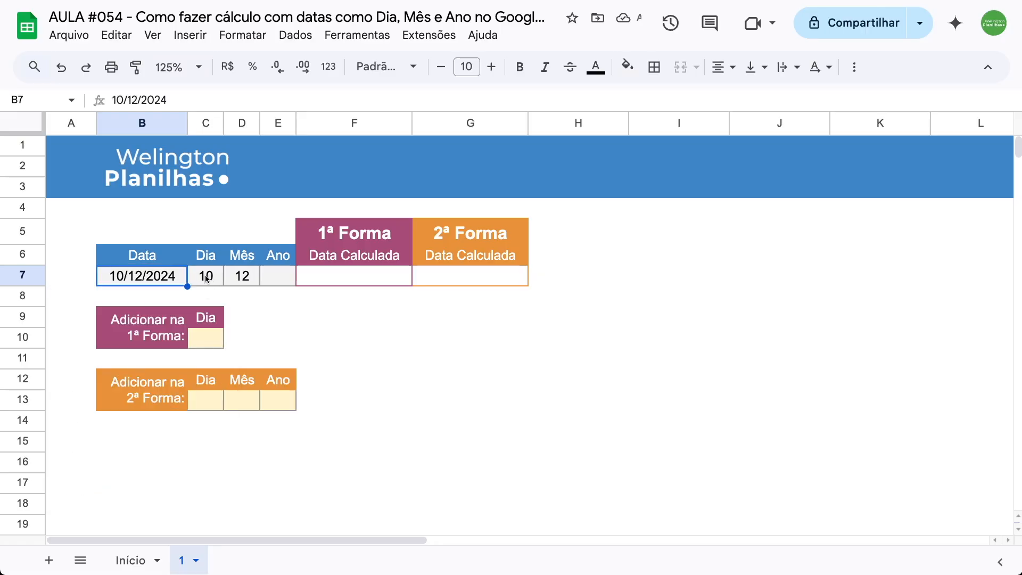
- Extract the year into the Ano cell E7 with the formula =ANO(B7), and review the formulas in C7 through E7
left_click(277, 281)
type("=")
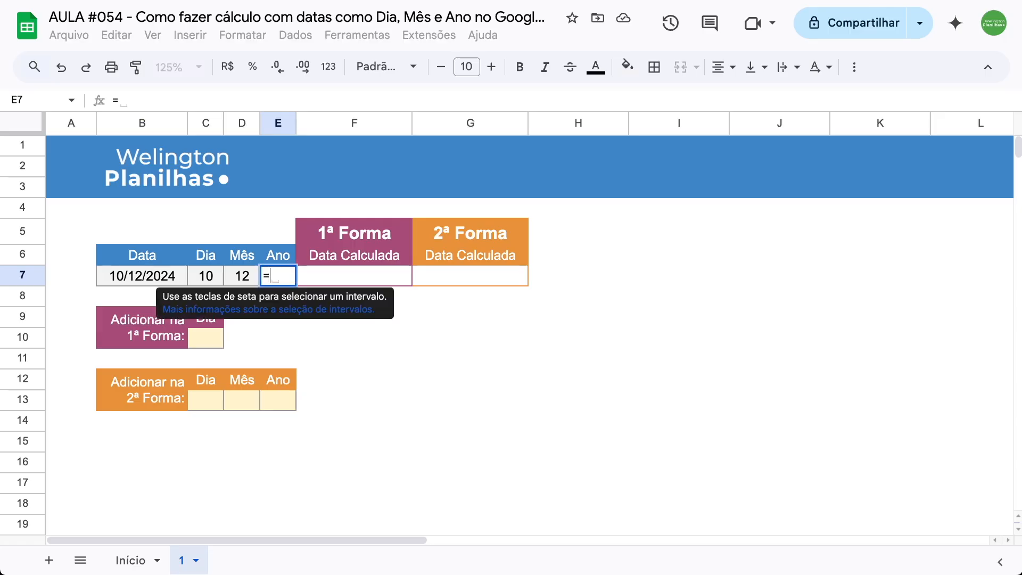
type("ano")
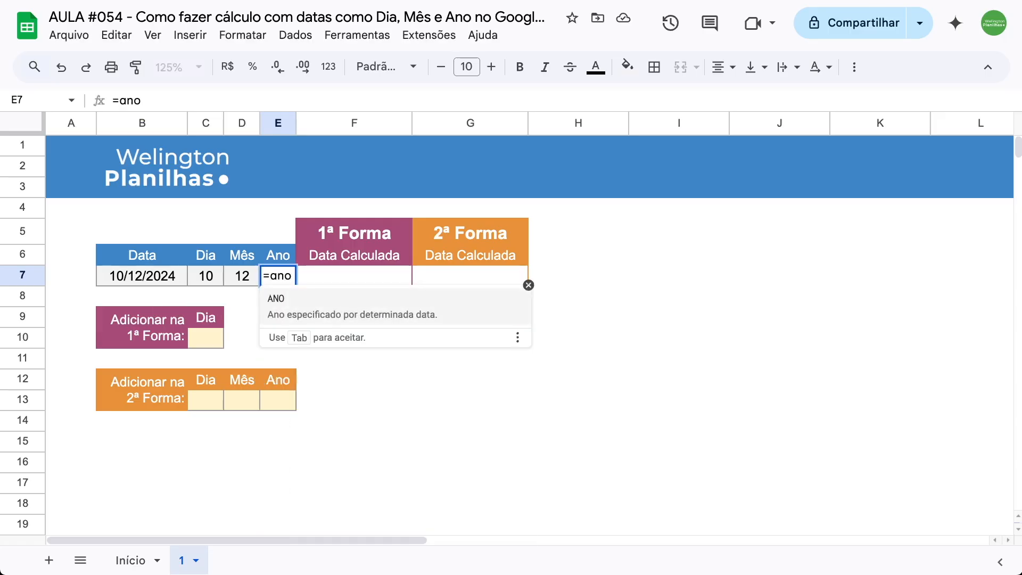
key("Tab")
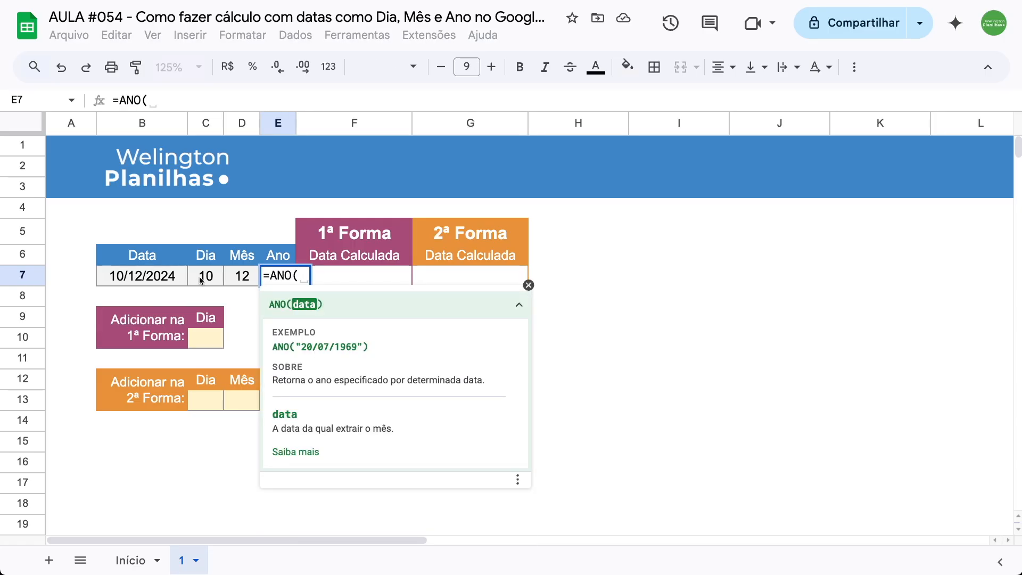
left_click(168, 279)
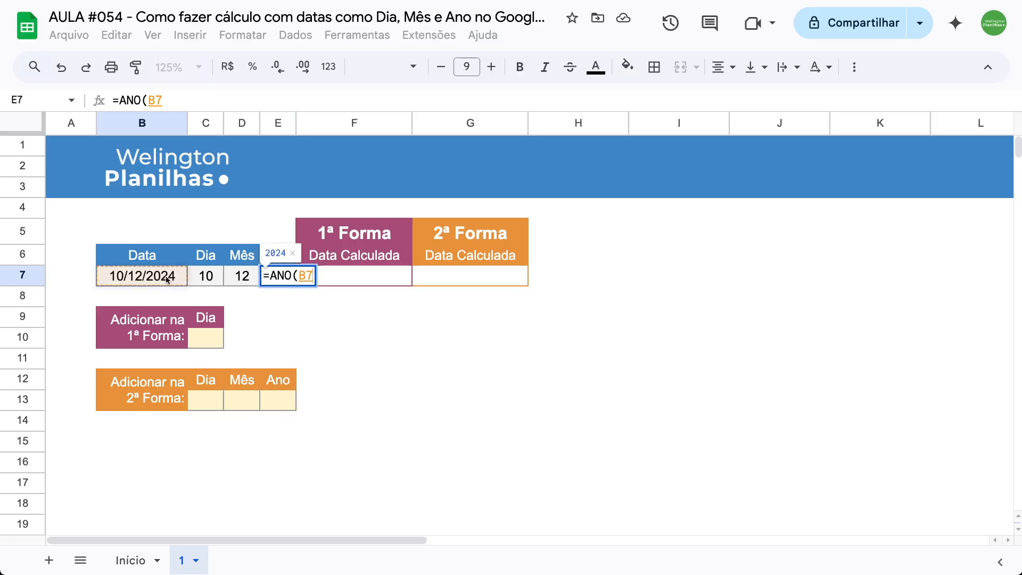
type(")")
key("Return")
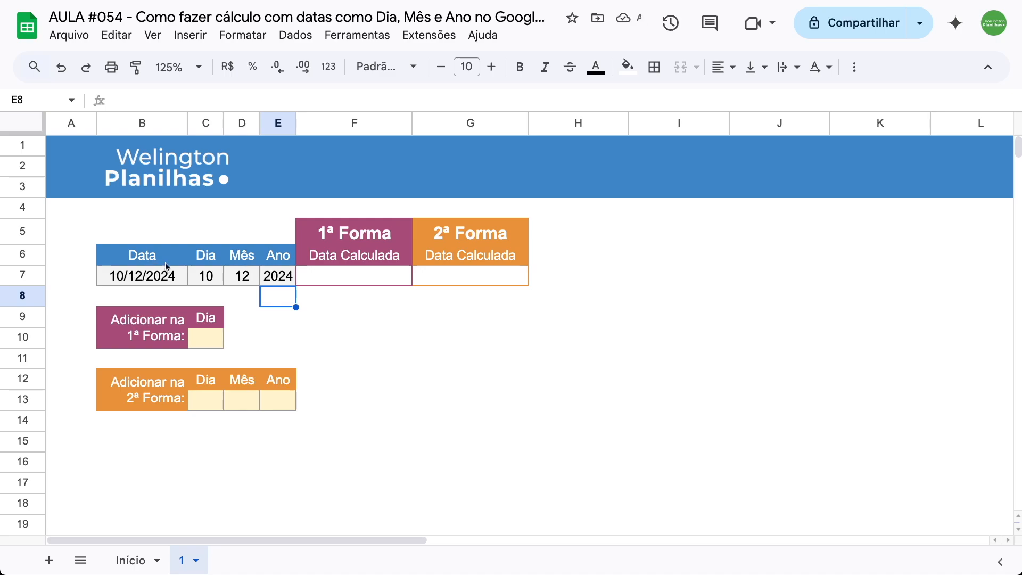
left_click(200, 281)
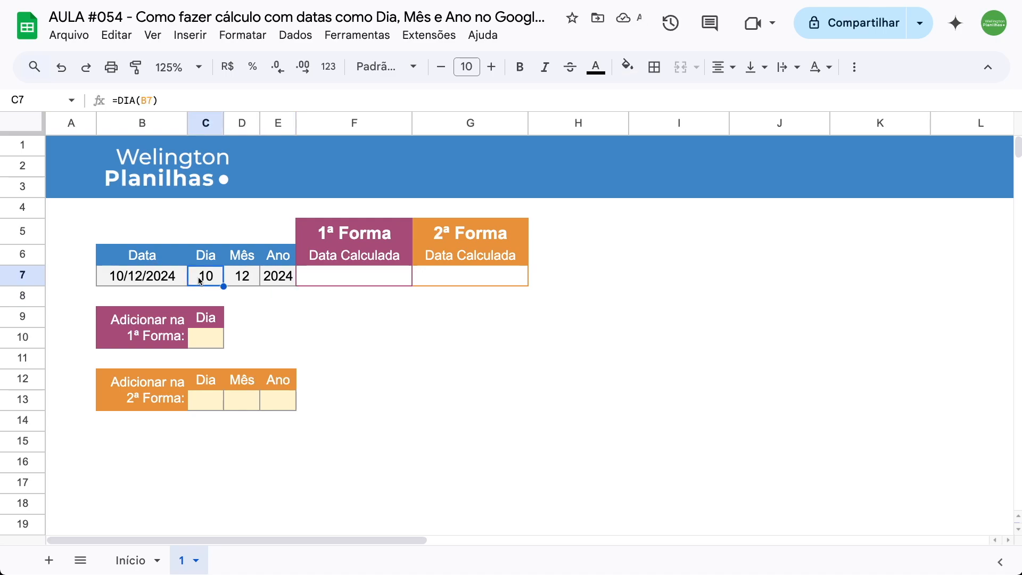
left_click(234, 281)
left_click(273, 282)
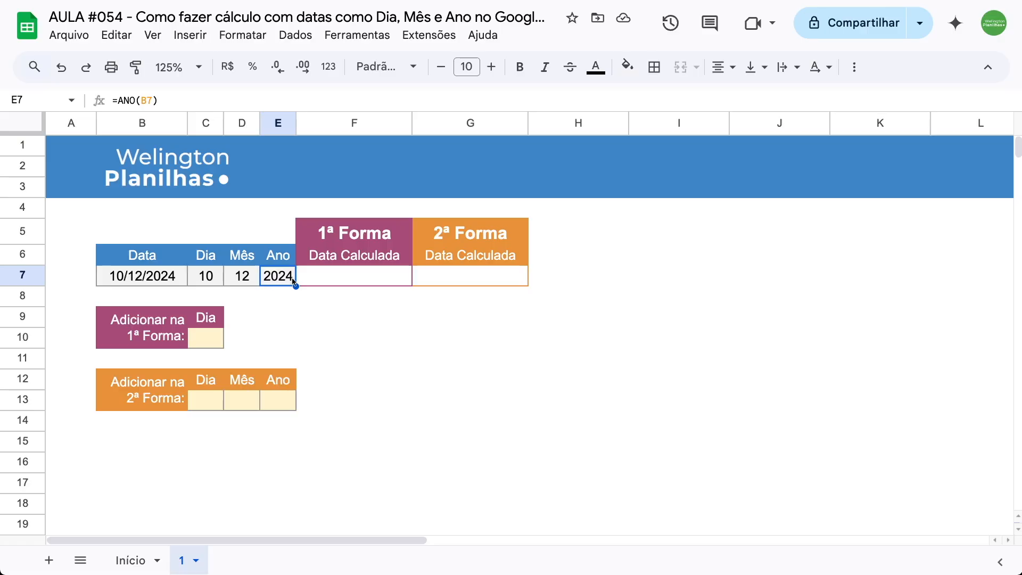
- Calculate the 1ª Forma date in F7 by adding one day to B7 with the formula =B7+1
left_click(358, 284)
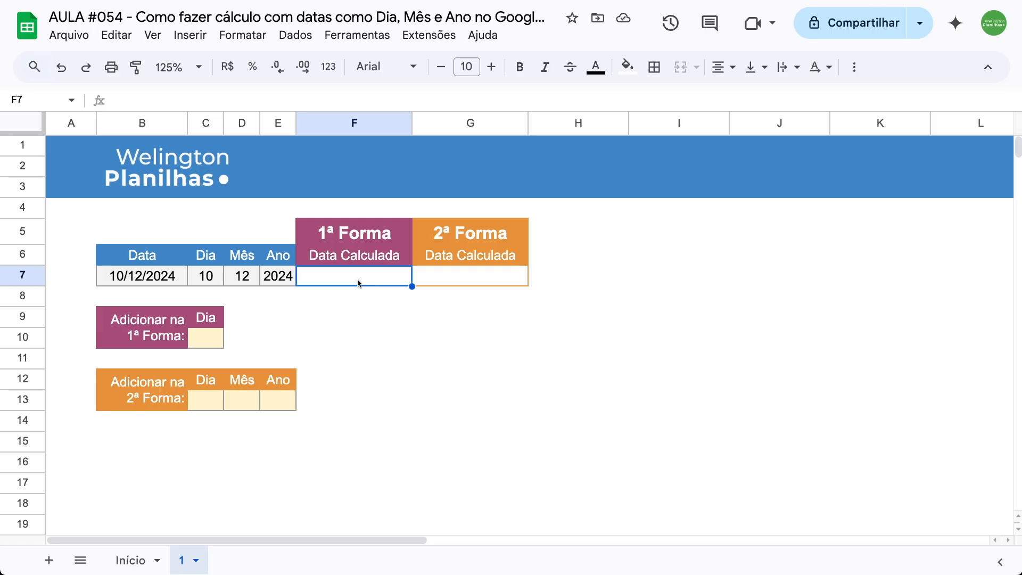
type("=")
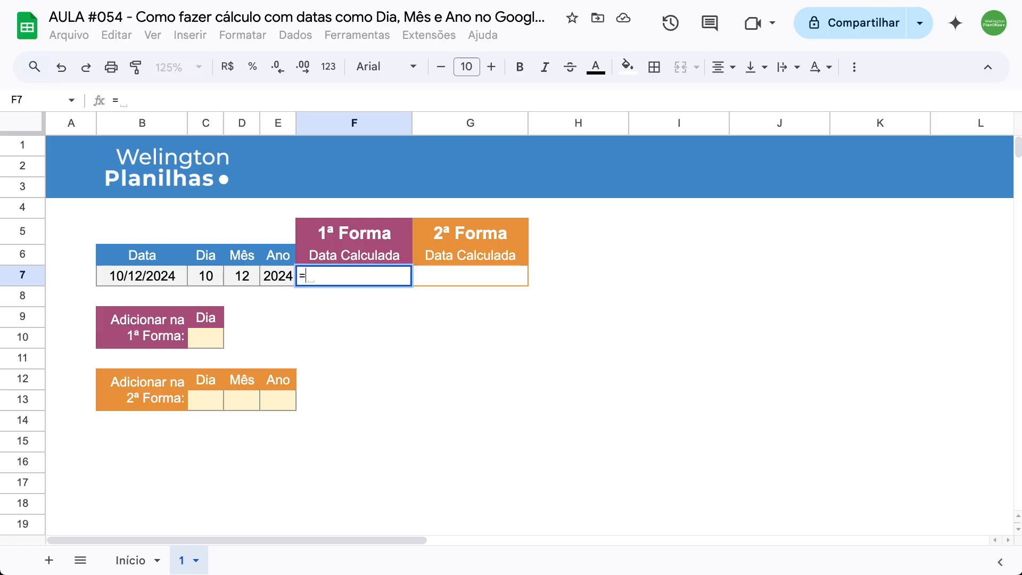
left_click(151, 278)
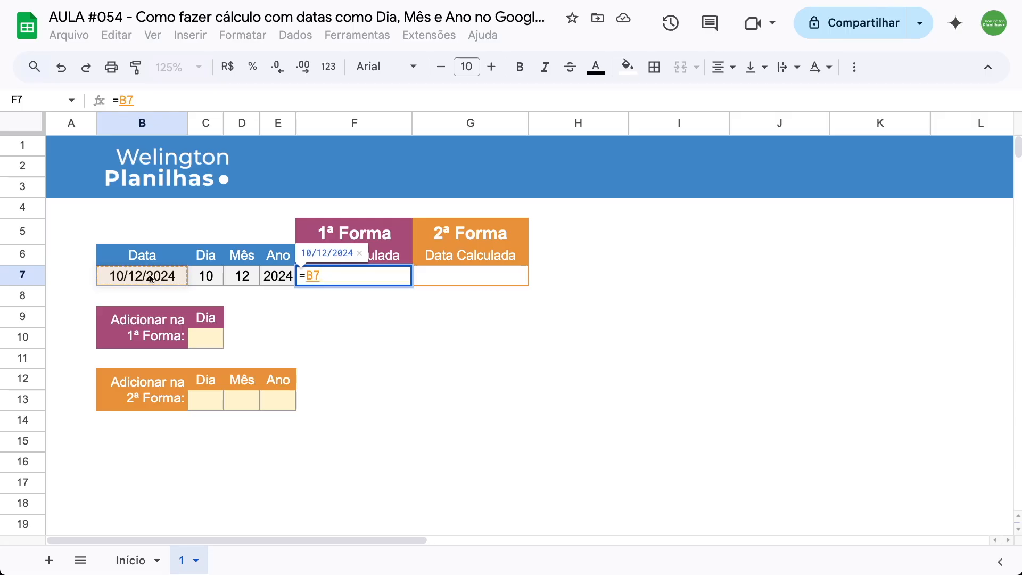
type("+")
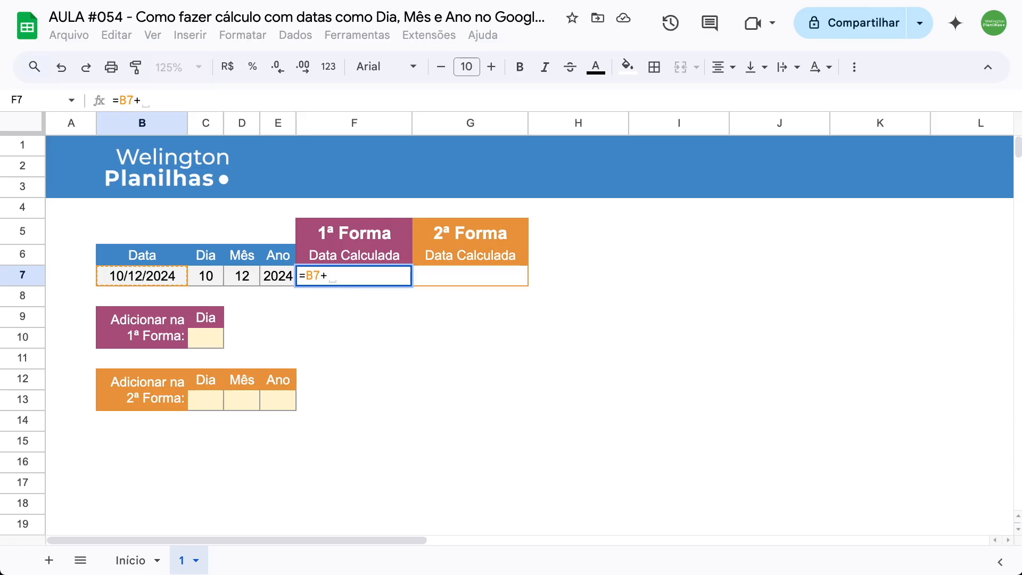
type("1")
key("Return")
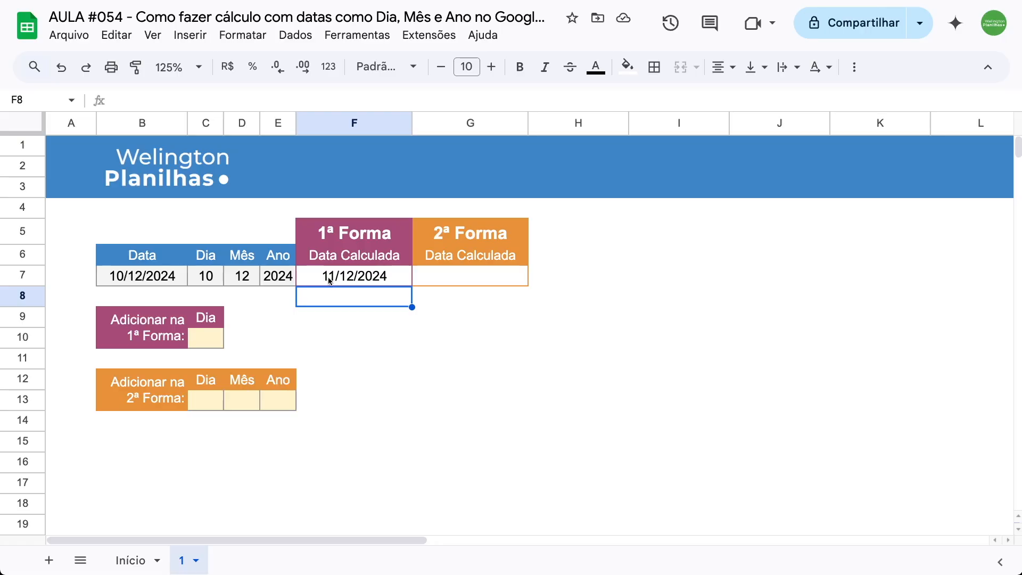
- Edit the formula in F7 to add the days from cell C10 instead of a fixed number, as =B7+C10
left_click(330, 281)
double_click(354, 275)
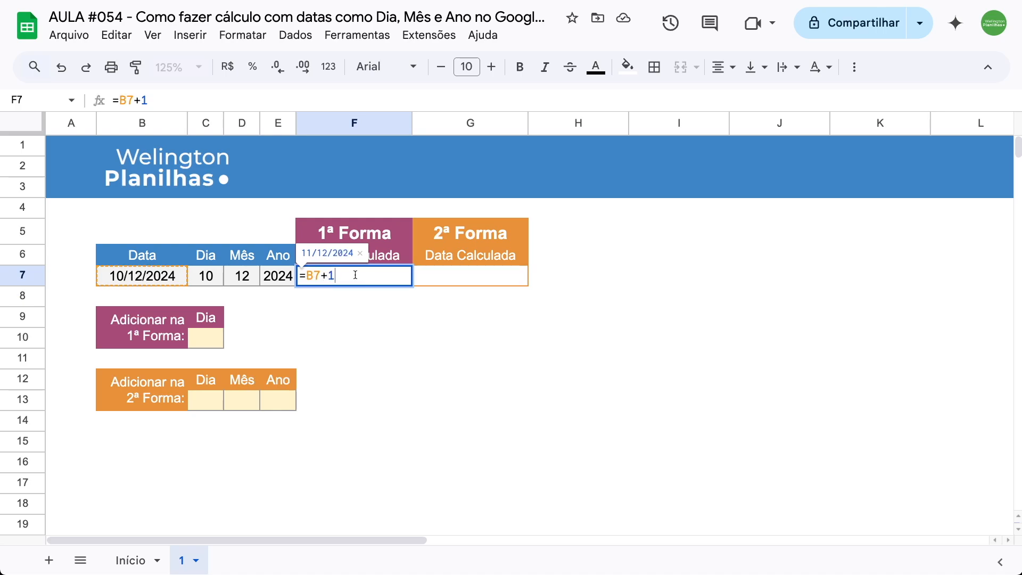
key("BackSpace")
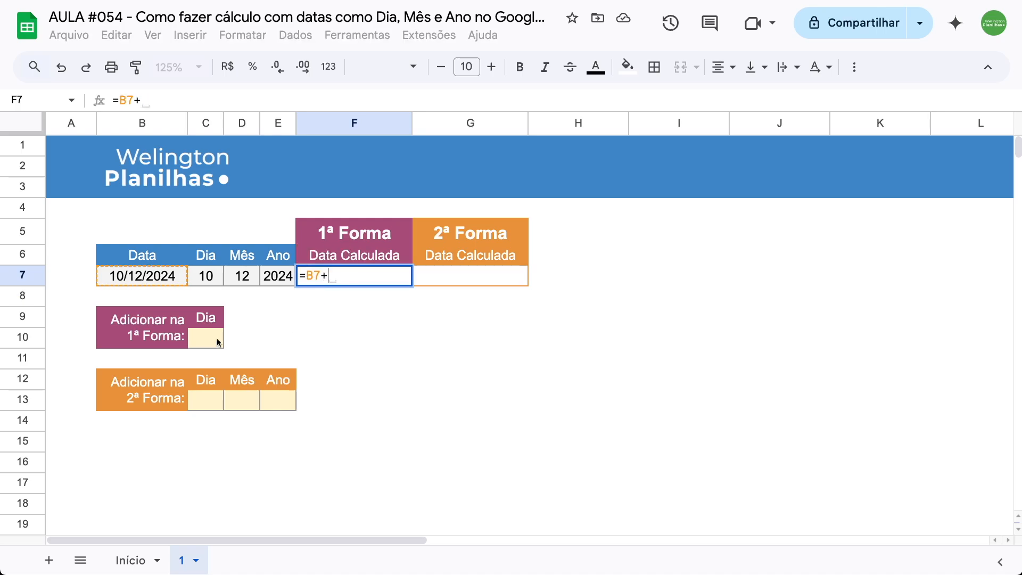
left_click(208, 338)
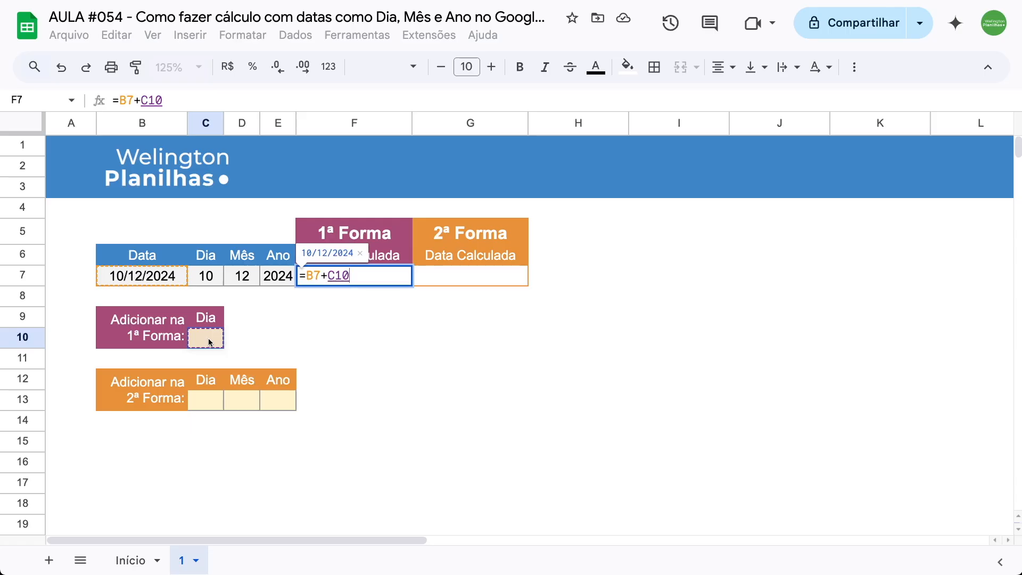
key("Return")
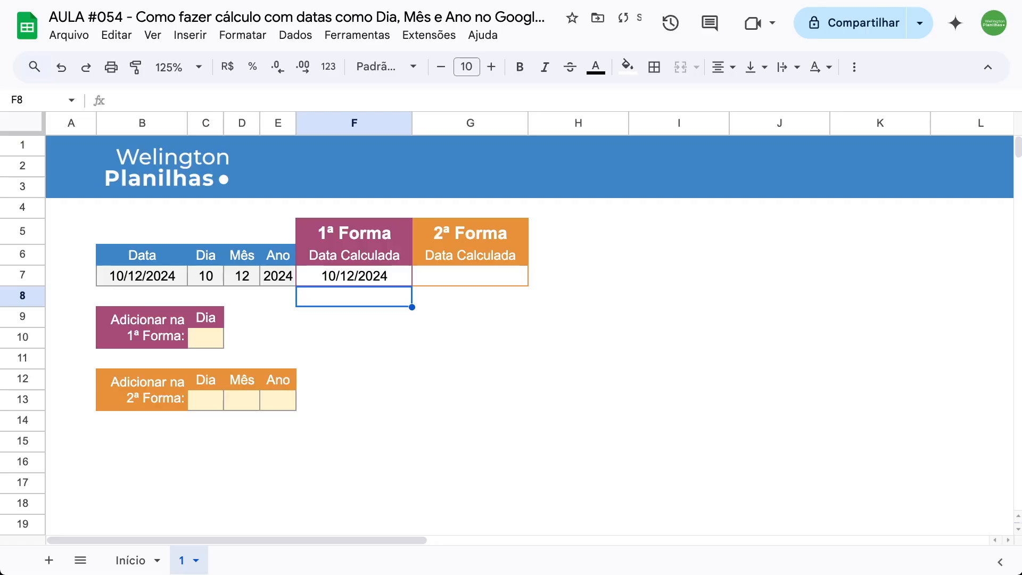
- Set the Dia value to add for the 1ª Forma in C10 to 10
left_click(195, 343)
type("10")
key("Return")
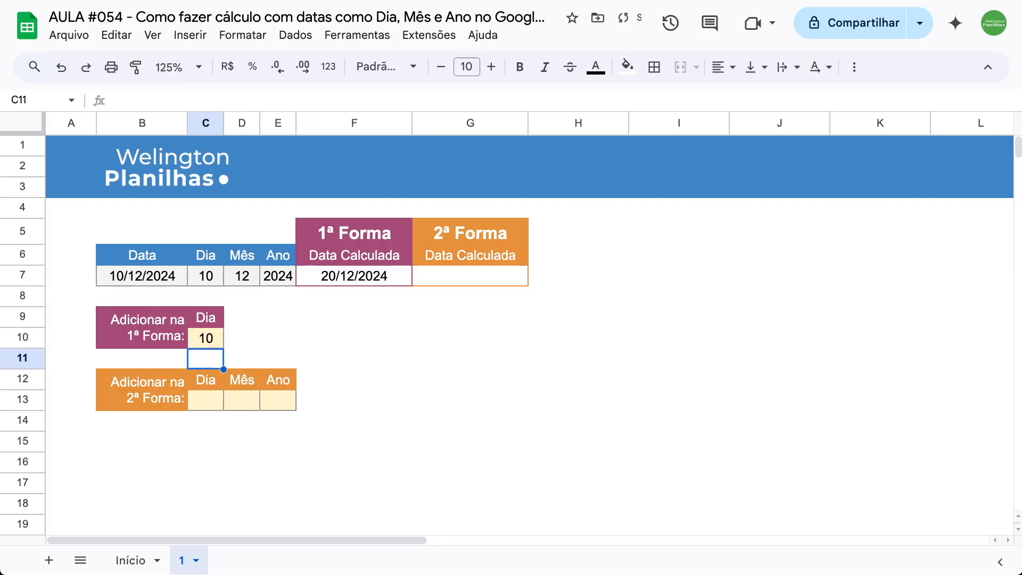
key("Up")
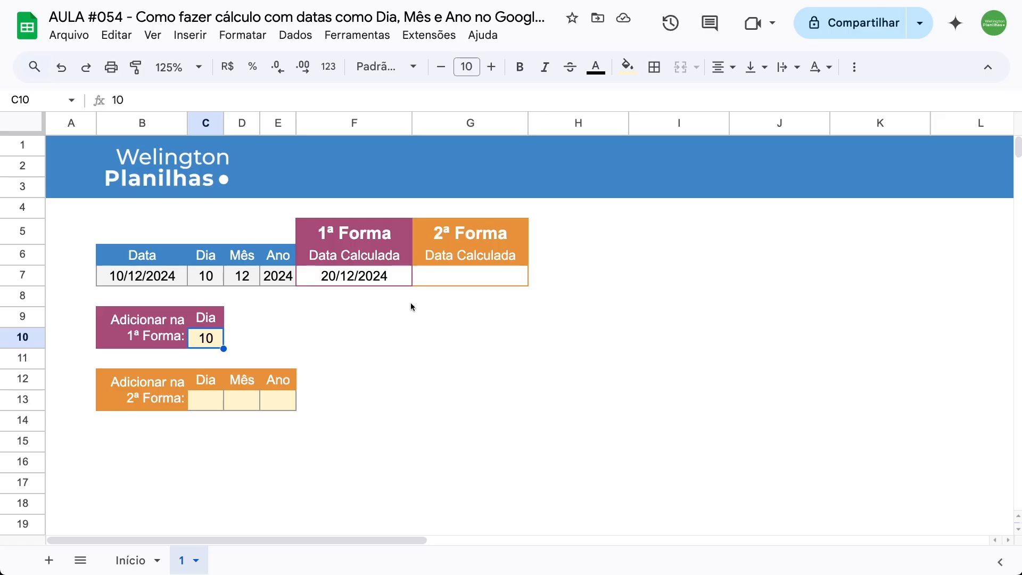
- Rebuild the date in the 2ª Forma cell G7 from its year, month and day with the formula =DATA(E7;D7;C7)
left_click(430, 280)
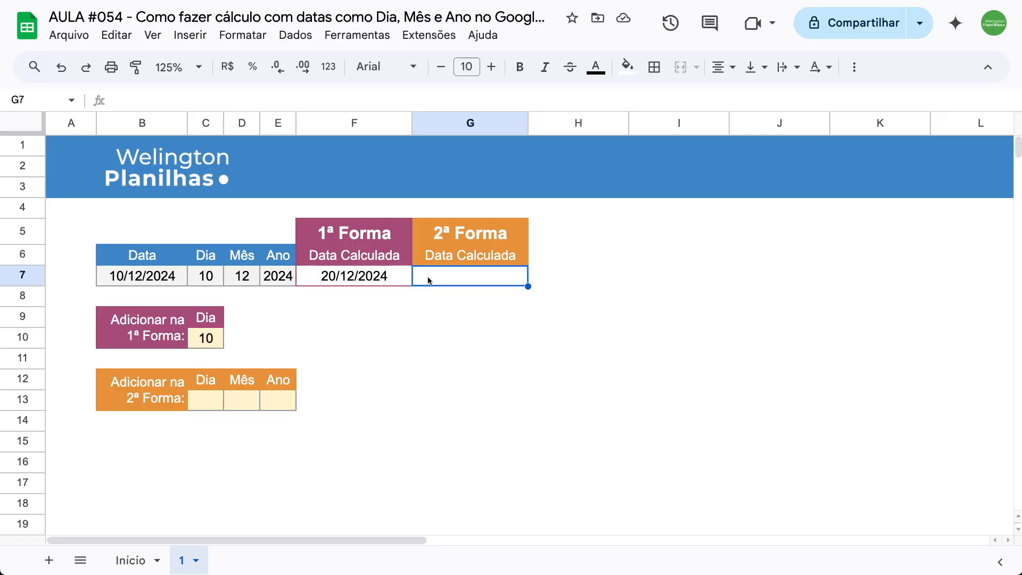
type("=")
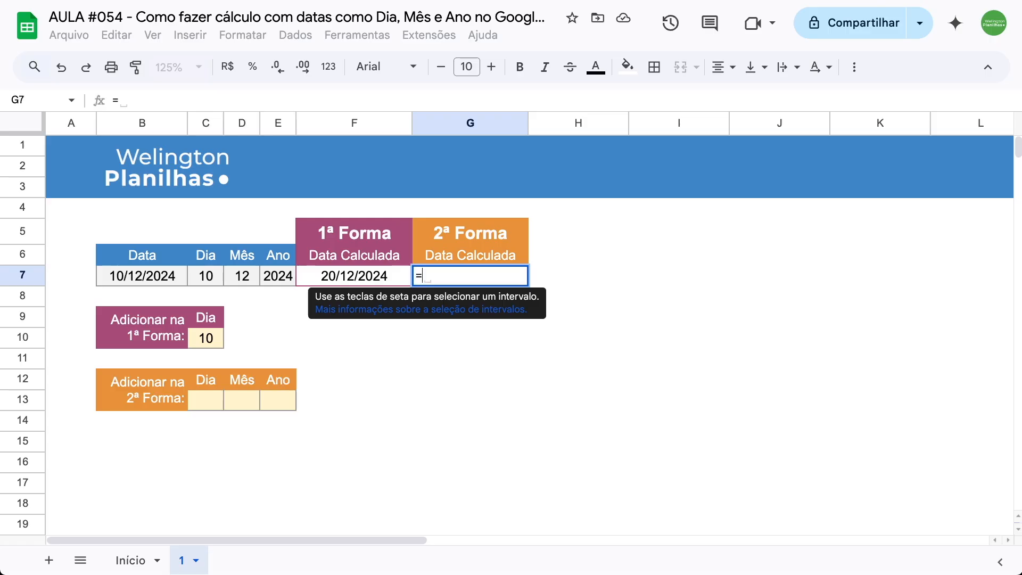
type("data")
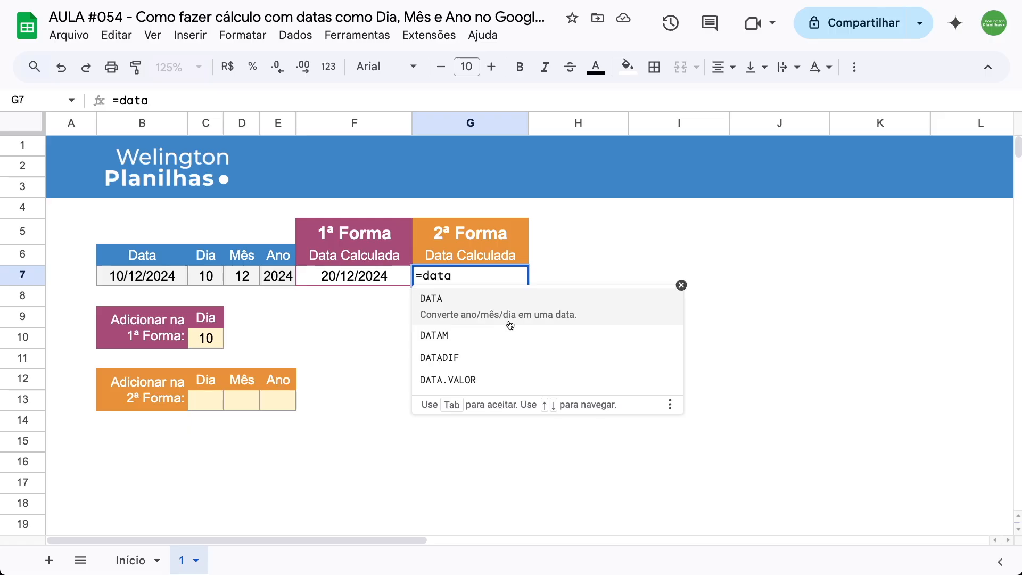
left_click(551, 314)
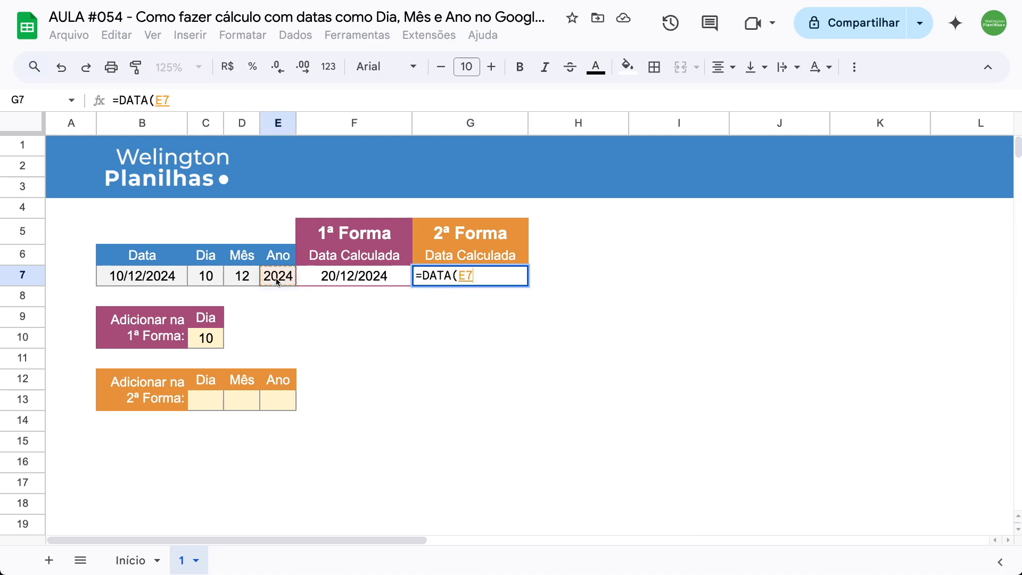
type(";")
left_click(237, 279)
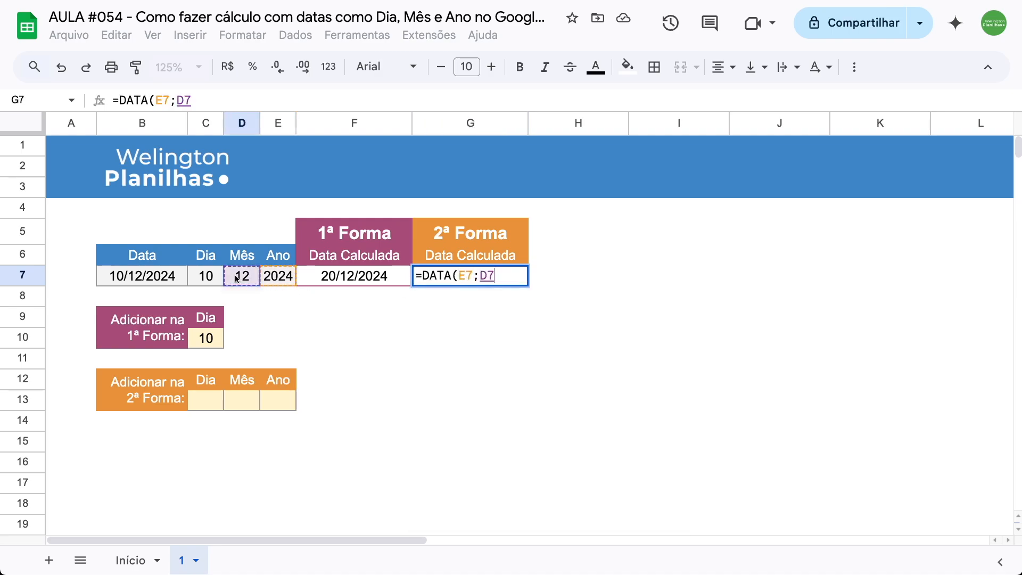
type(";")
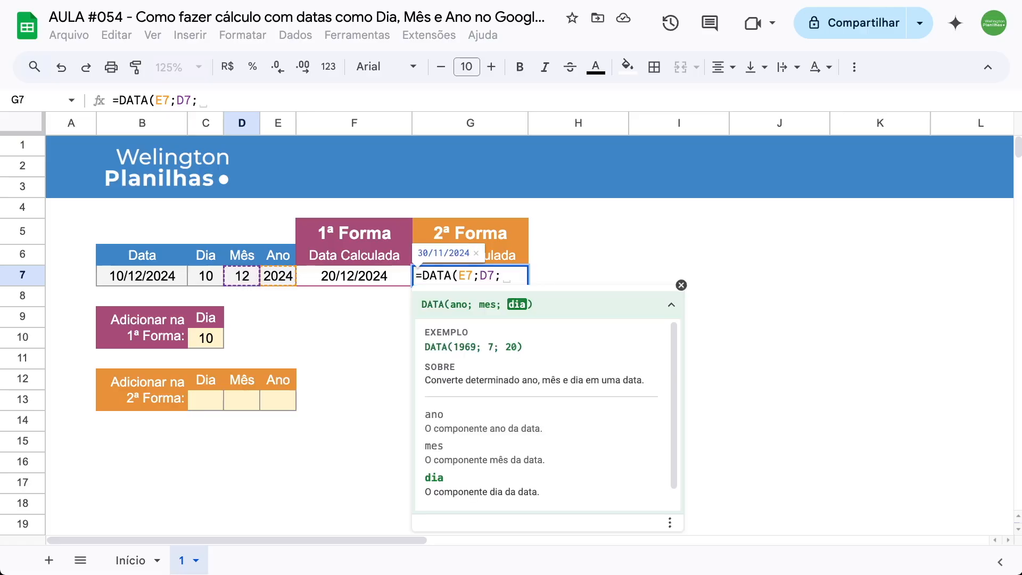
left_click(204, 279)
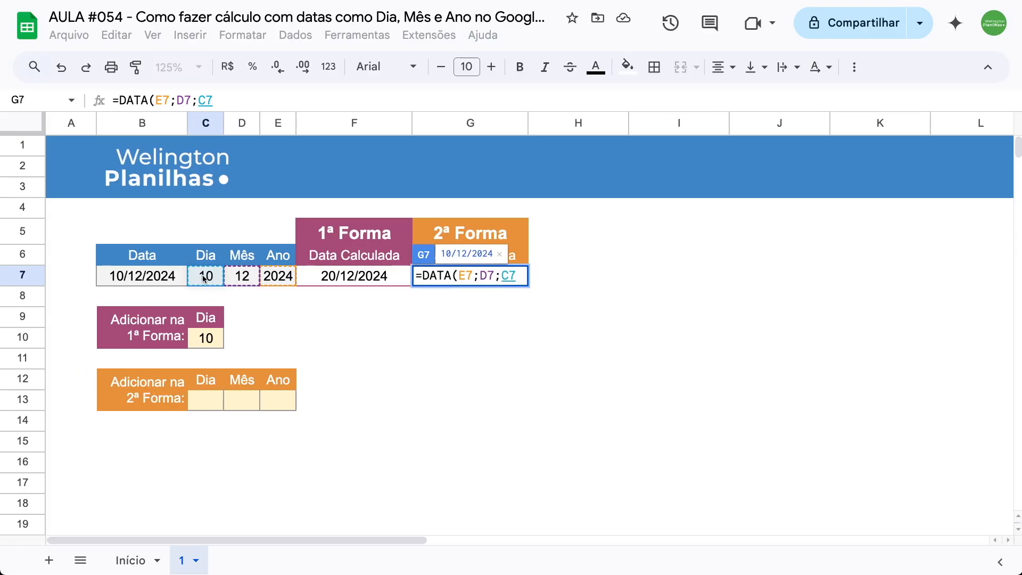
type(")")
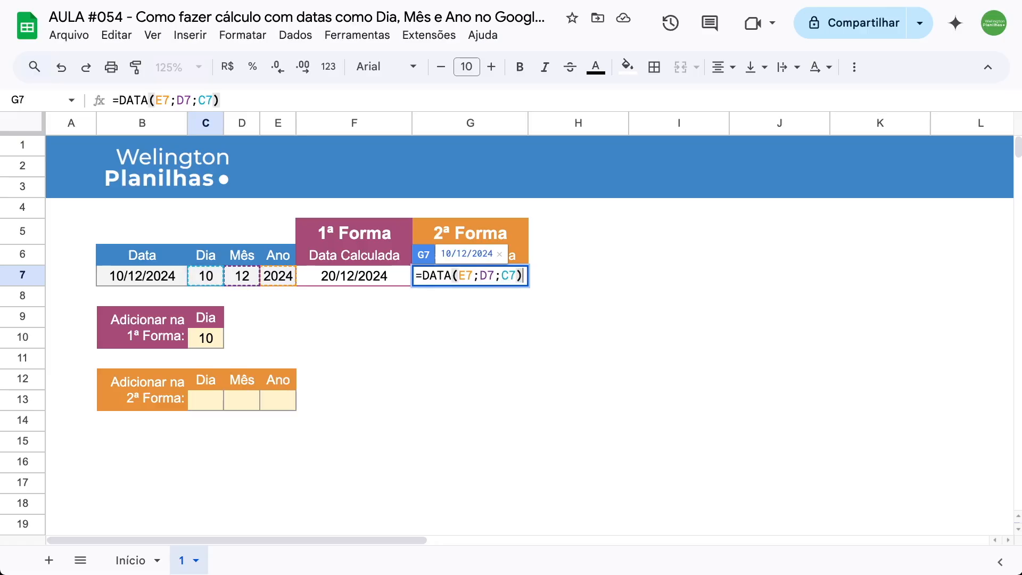
key("Return")
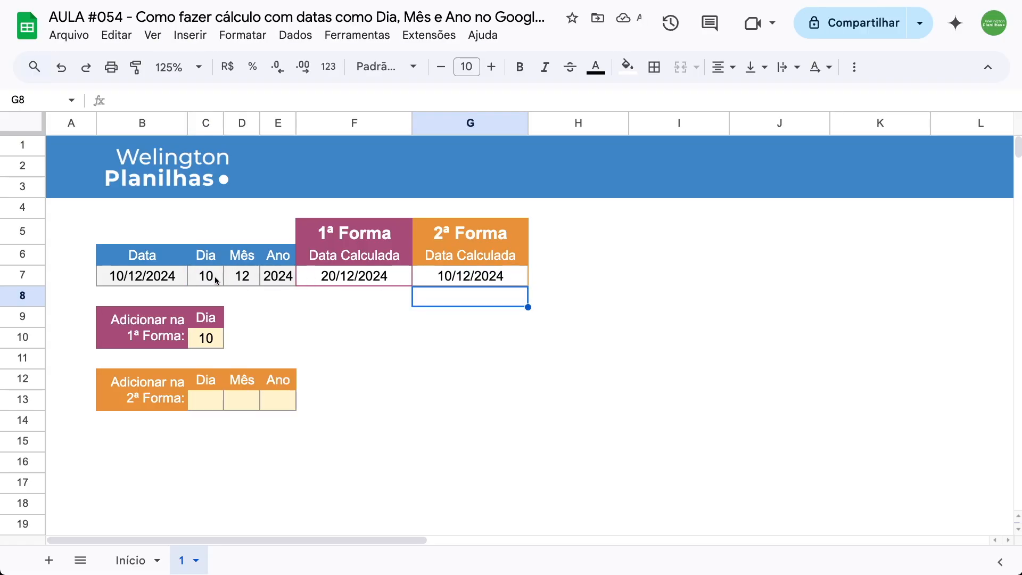
- Change the date in B7 to 19/12/2024 to test both calculated dates, and review the formula in G7
double_click(170, 277)
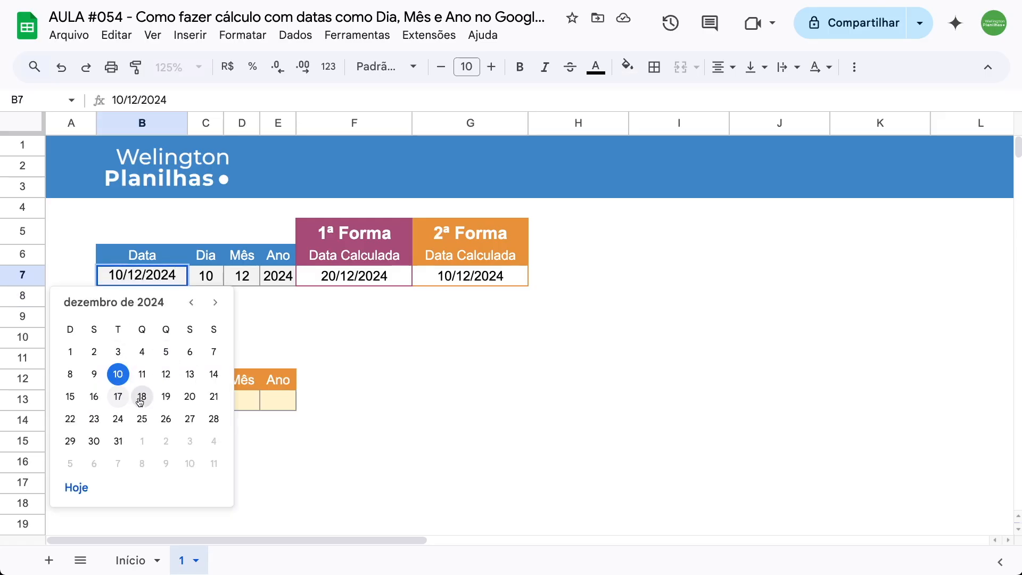
left_click(163, 397)
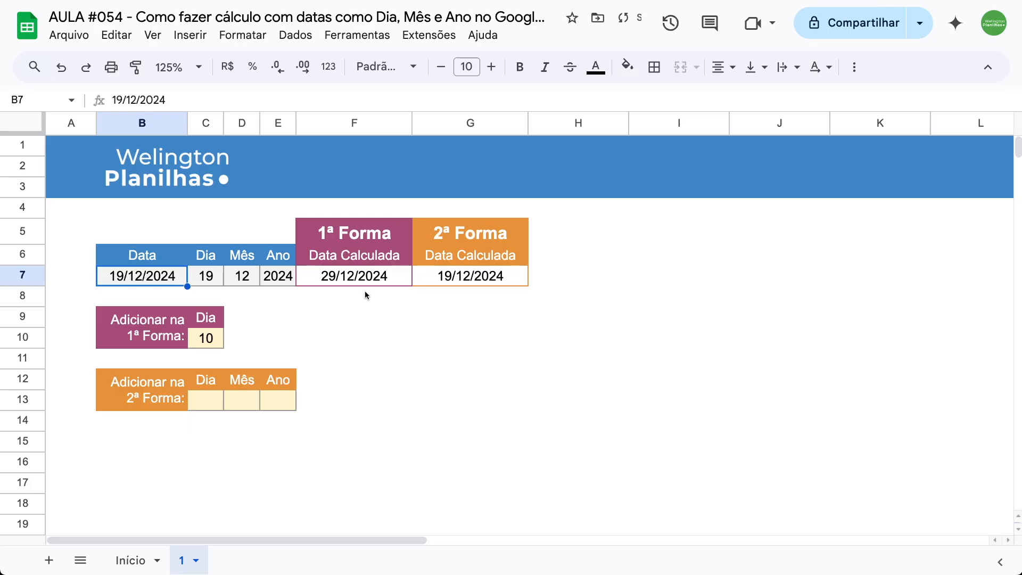
left_click(476, 284)
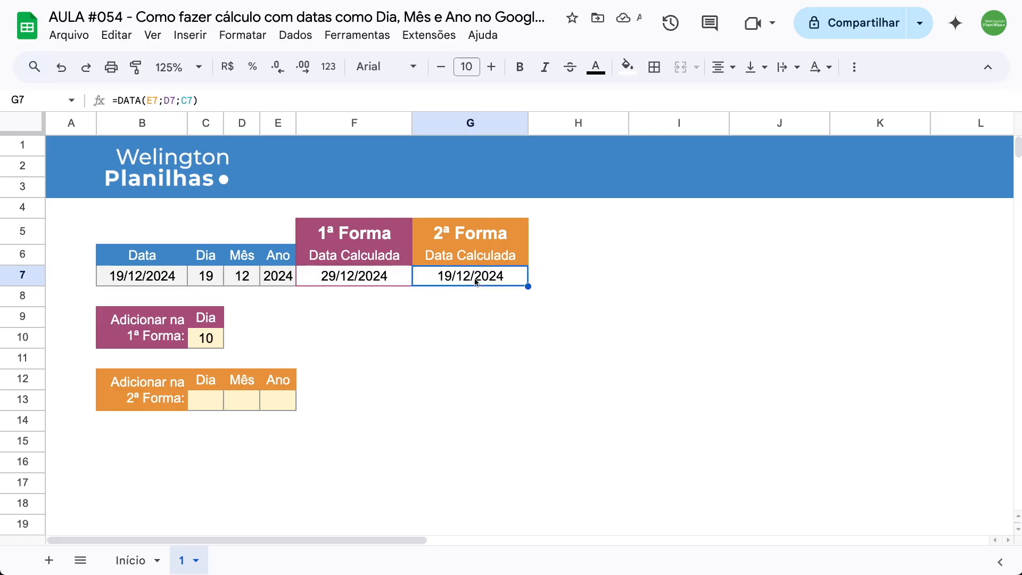
- Add one day outside the function in G7, making the formula =DATA(E7;D7;C7)+1
double_click(477, 281)
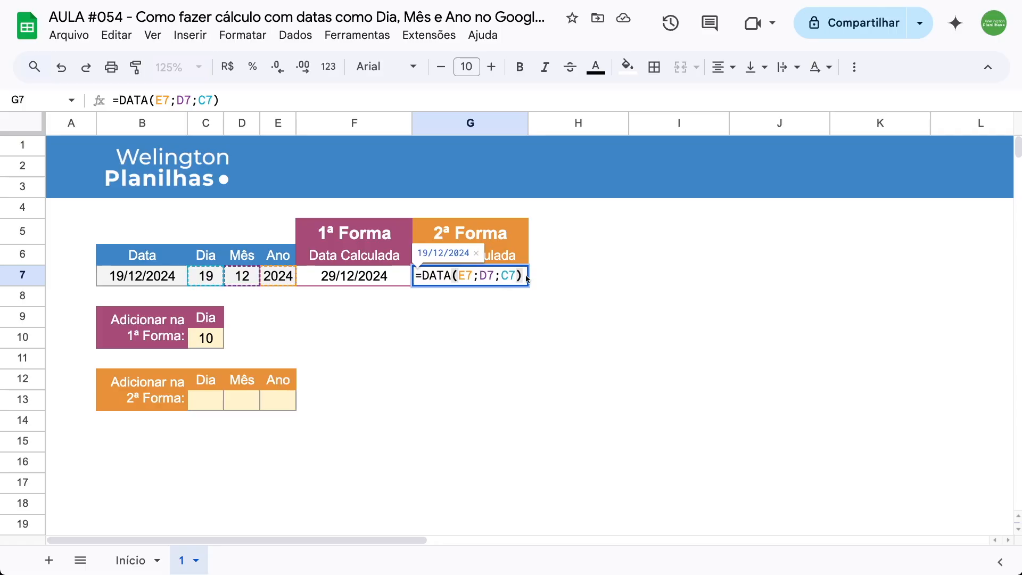
type("+")
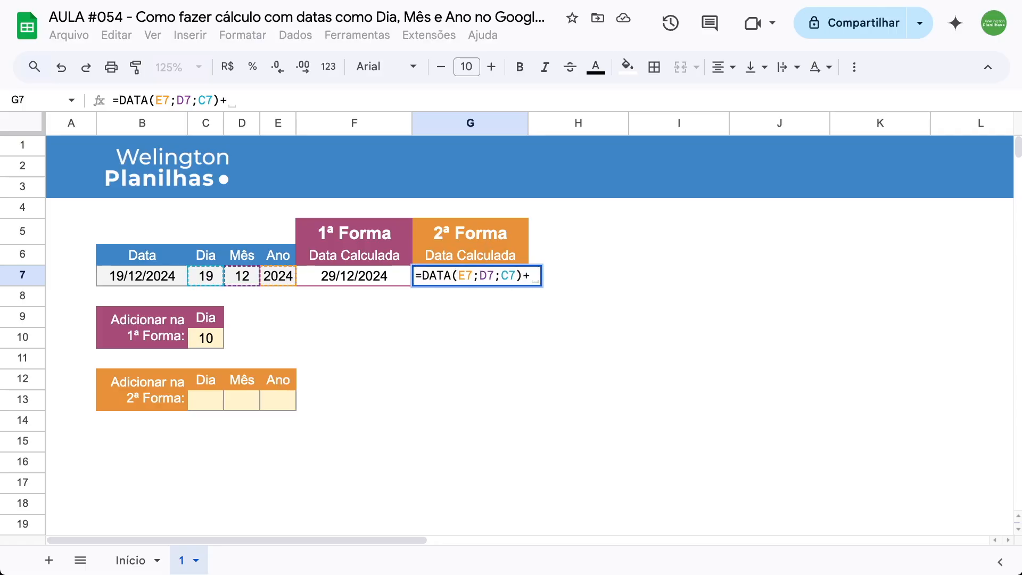
type("1")
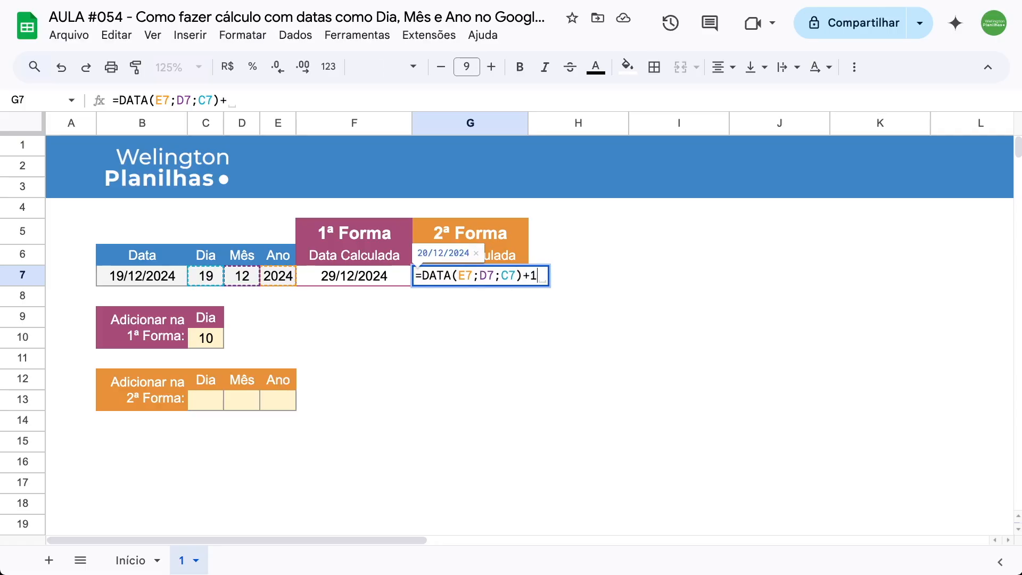
key("Return")
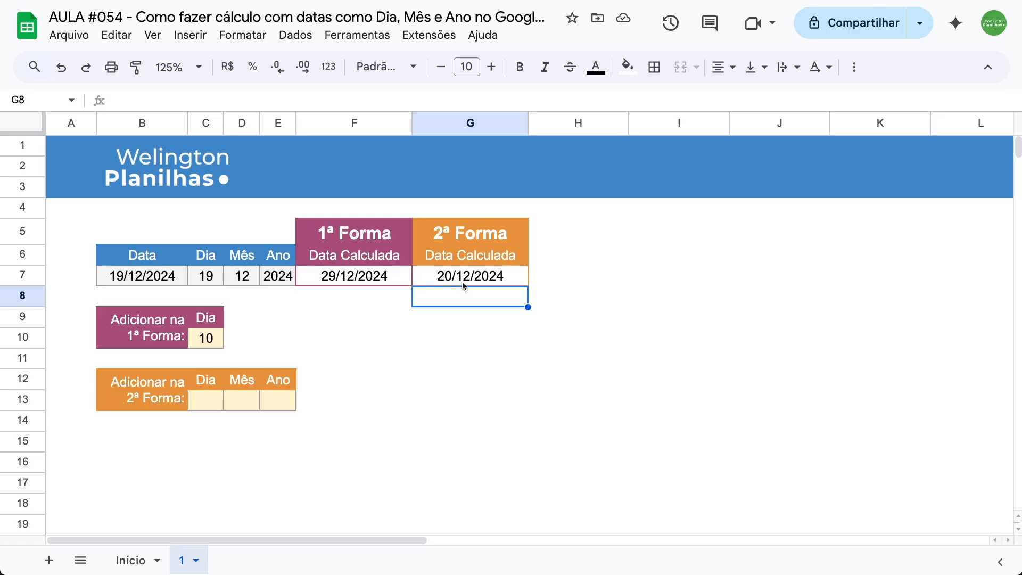
- Change the number of days added in G7 to 30, making the formula =DATA(E7;D7;C7)+30
double_click(463, 282)
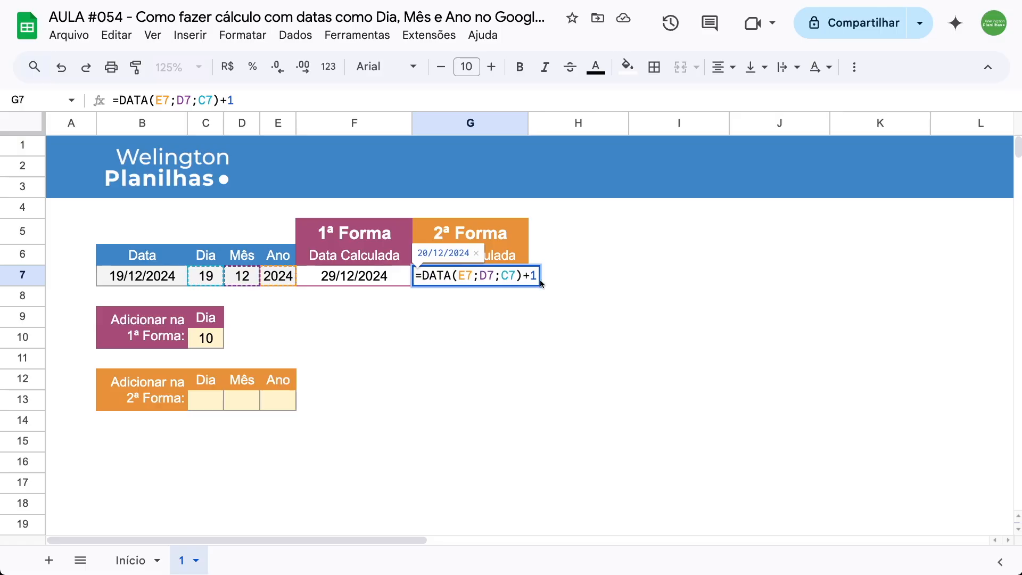
key("BackSpace")
type("30")
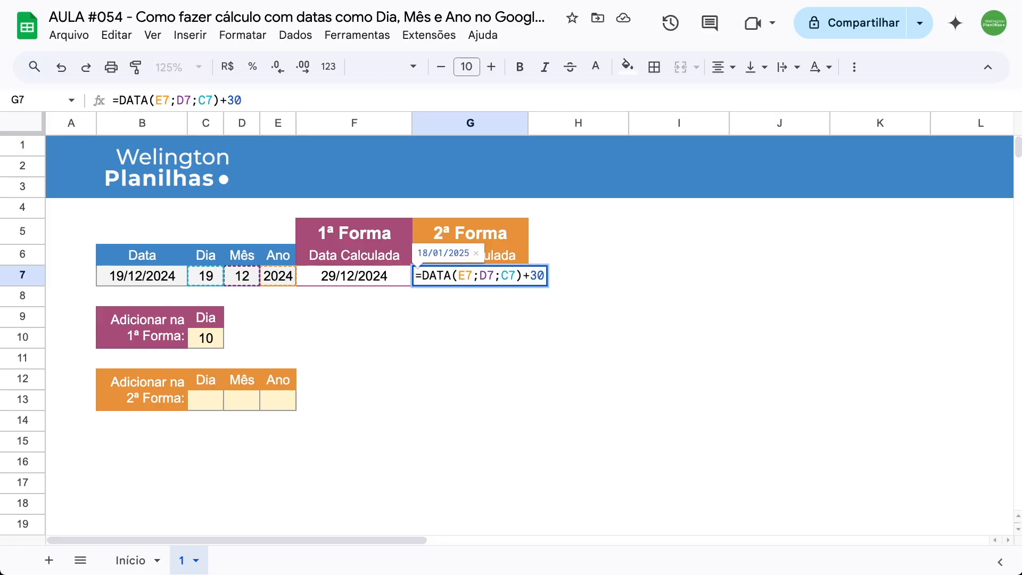
key("Return")
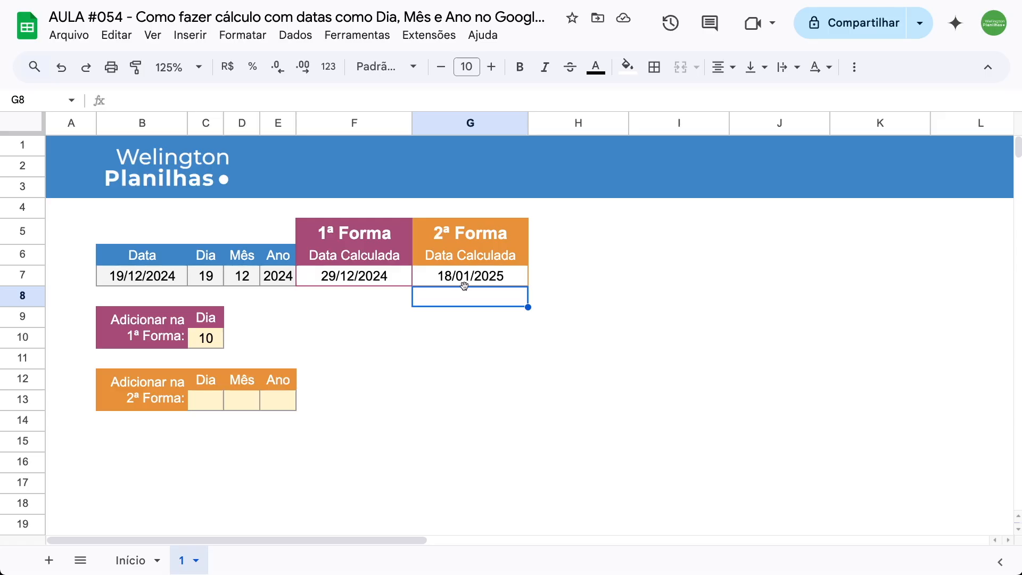
- Replace the fixed 30 days in G7 with the 2ª Forma day cell inside the function, making the formula =DATA(E7;D7;C7+C13)
double_click(459, 276)
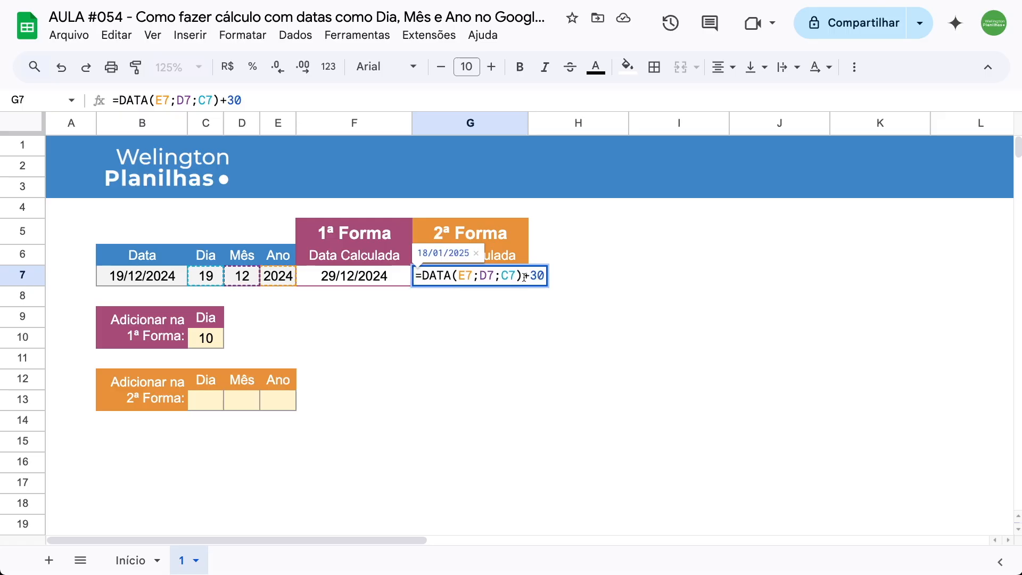
key("shift+End")
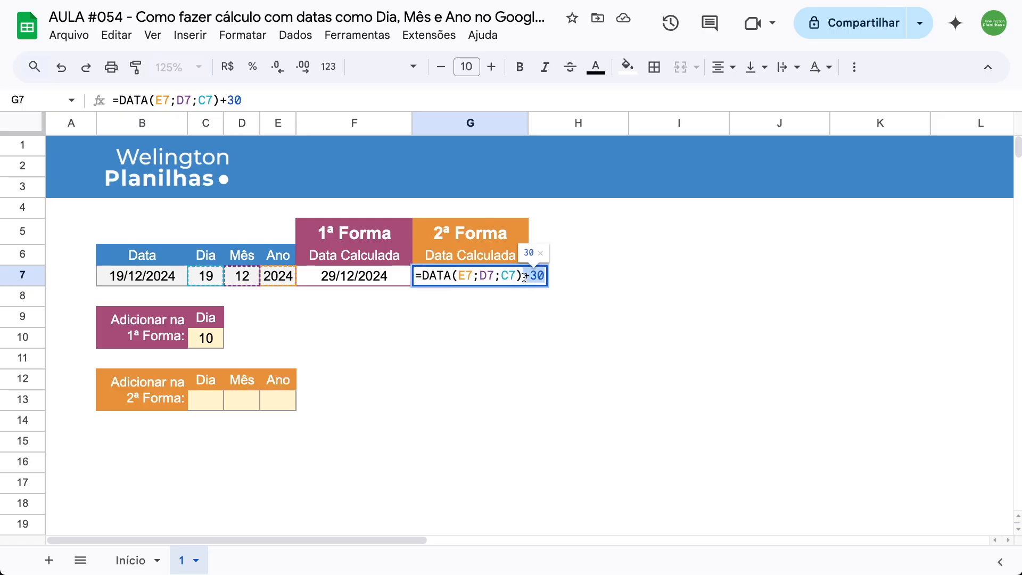
key("BackSpace")
left_click(515, 276)
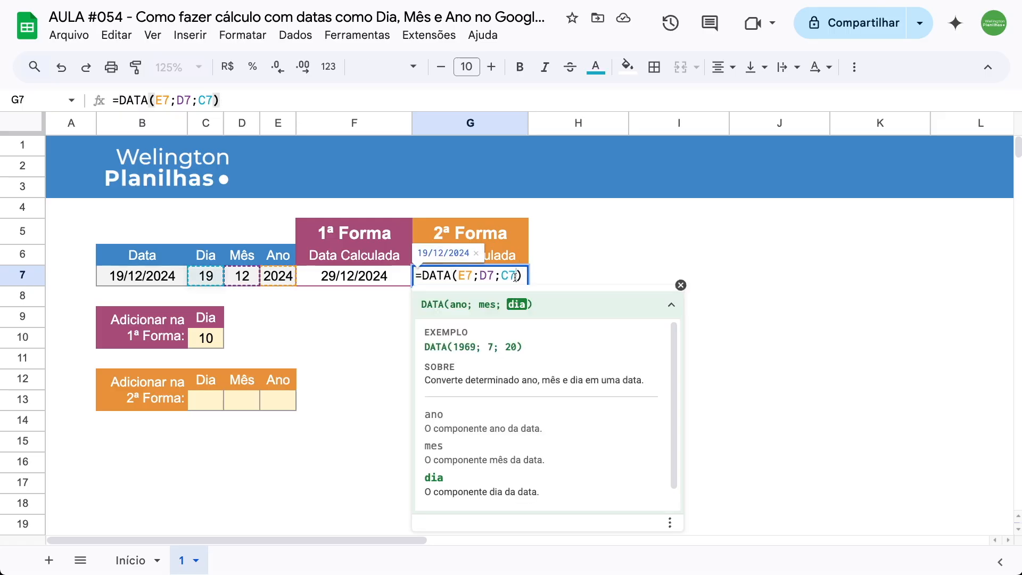
type("+")
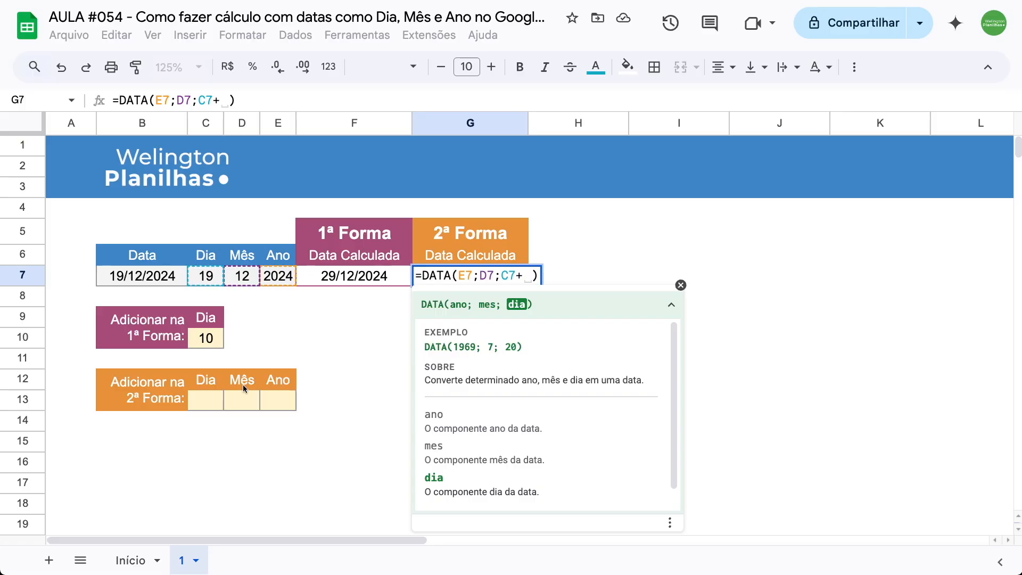
left_click(201, 397)
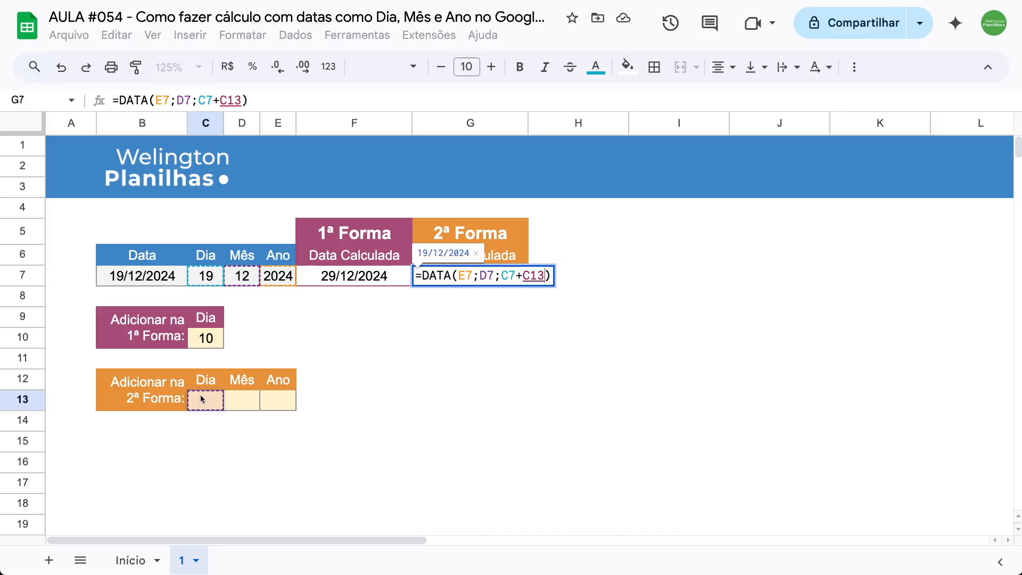
key("Return")
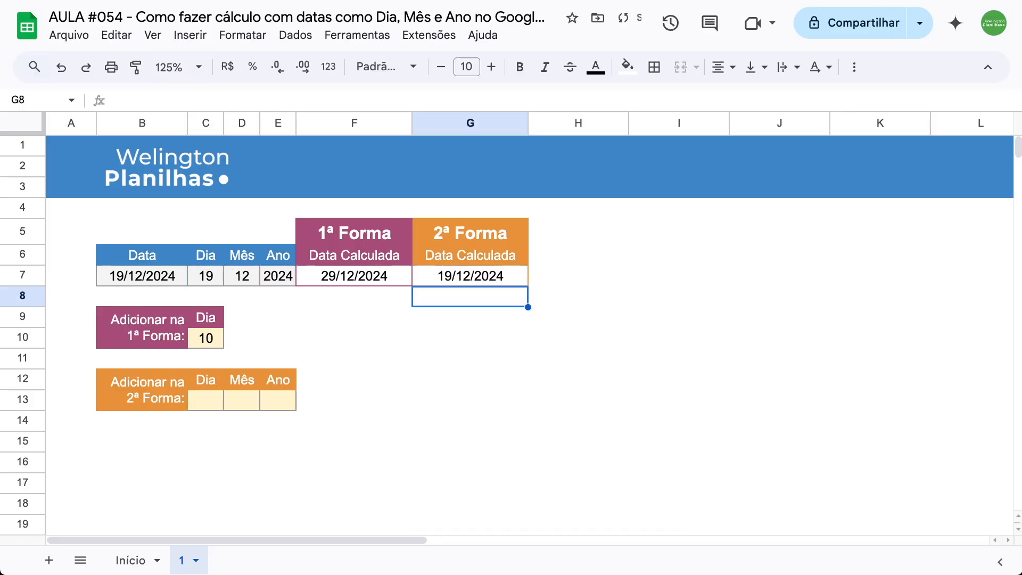
- Enter 10 as the number of days to add in the 2ª Forma cell C13
left_click(196, 399)
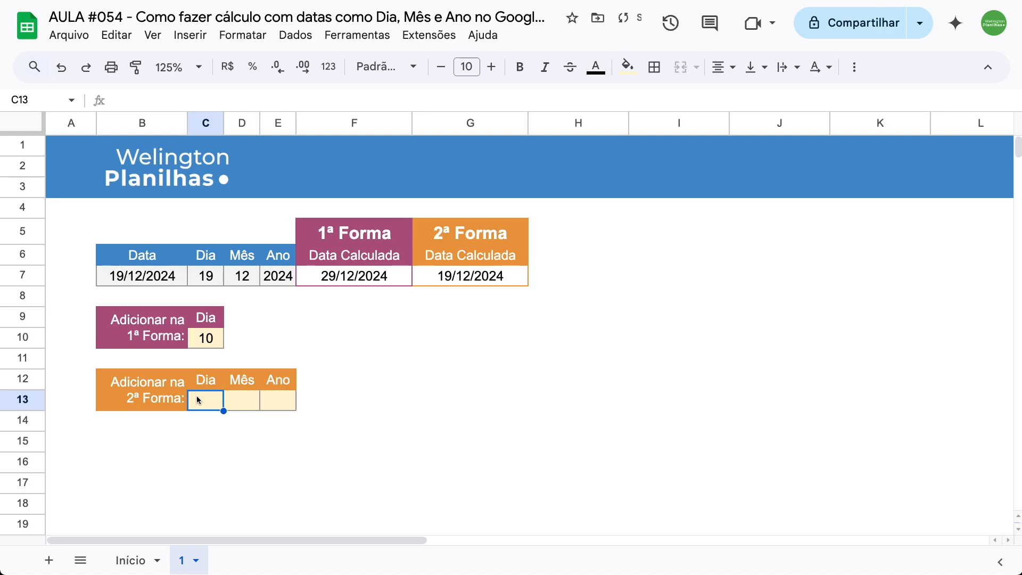
type("10")
key("Return")
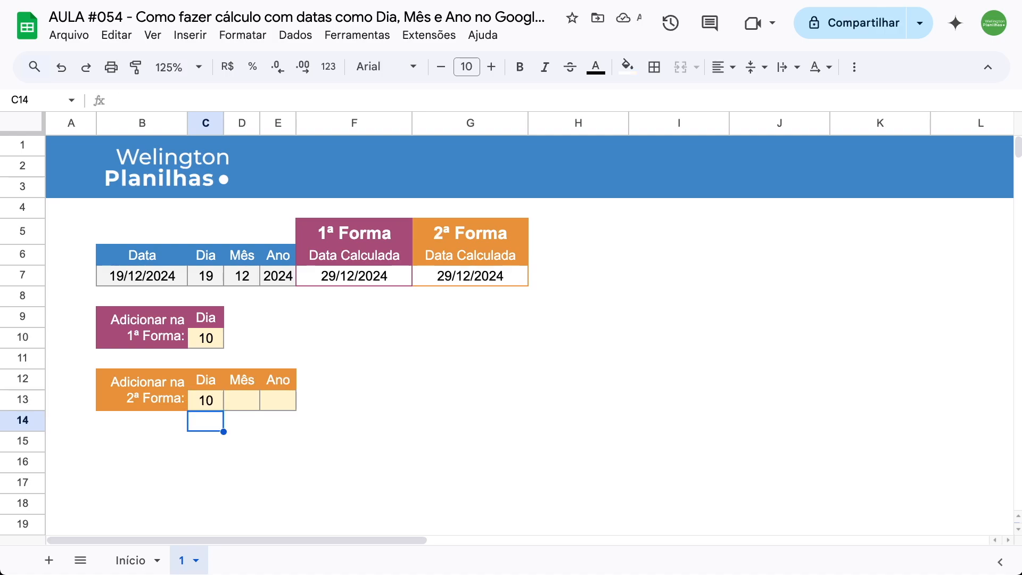
- Add the 2ª Forma month cell to the month argument in G7, making the formula =DATA(E7;D7+D13;C7+C13)
double_click(484, 281)
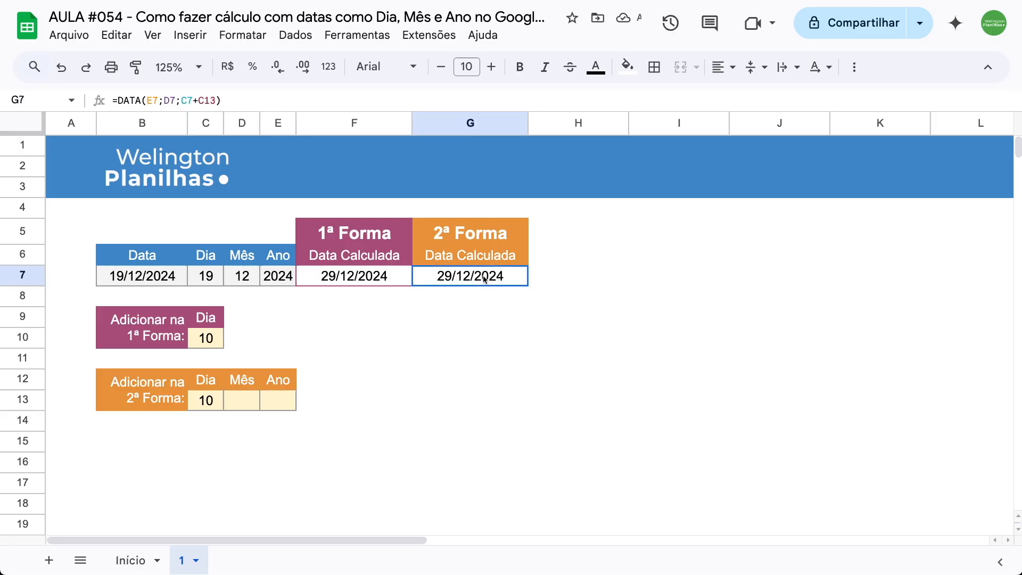
left_click(494, 275)
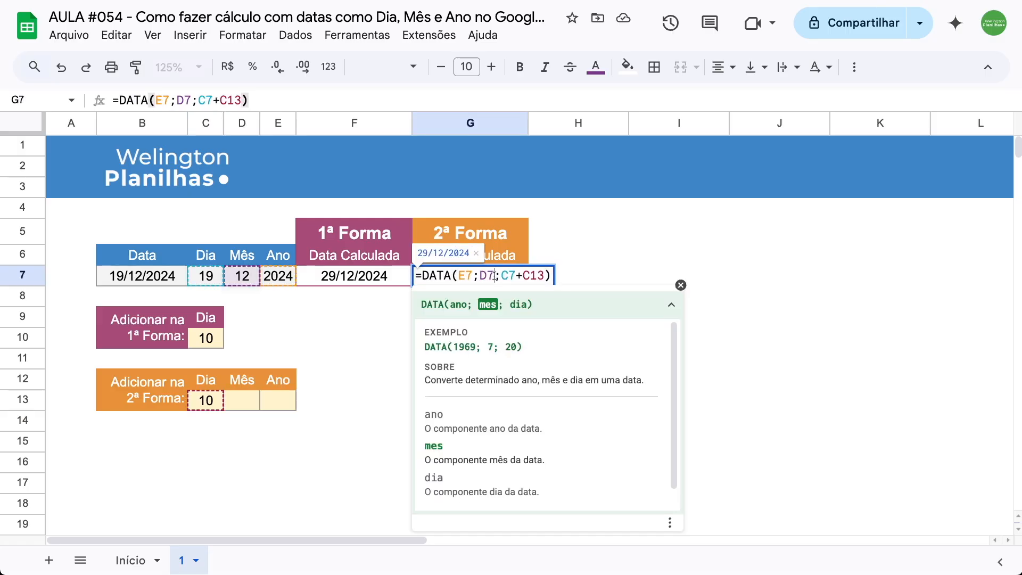
type("+")
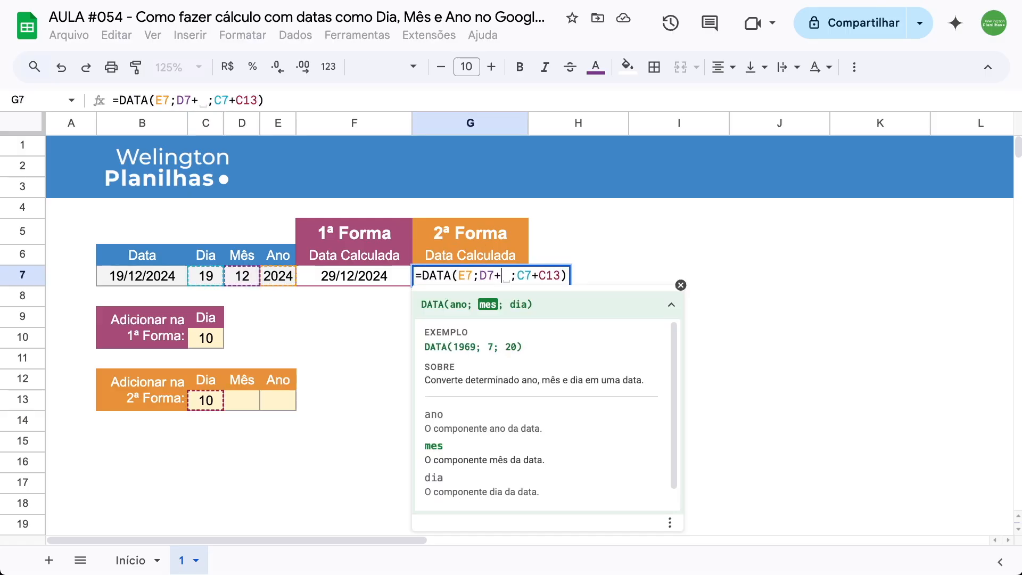
left_click(247, 399)
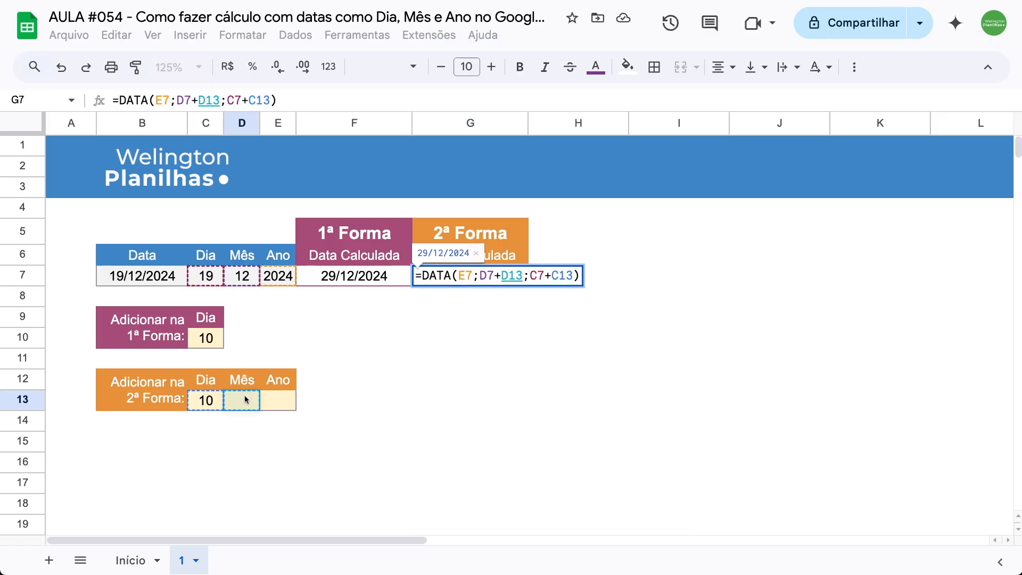
key("Return")
key("Up")
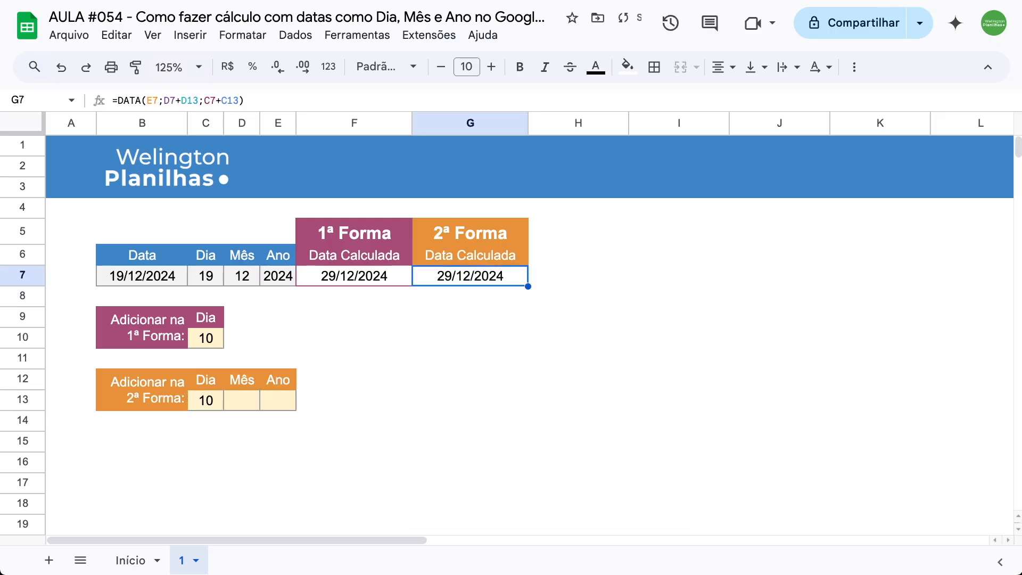
- Test adding 1 month in the 2ª Forma cell D13, and change the value to 3
left_click(242, 407)
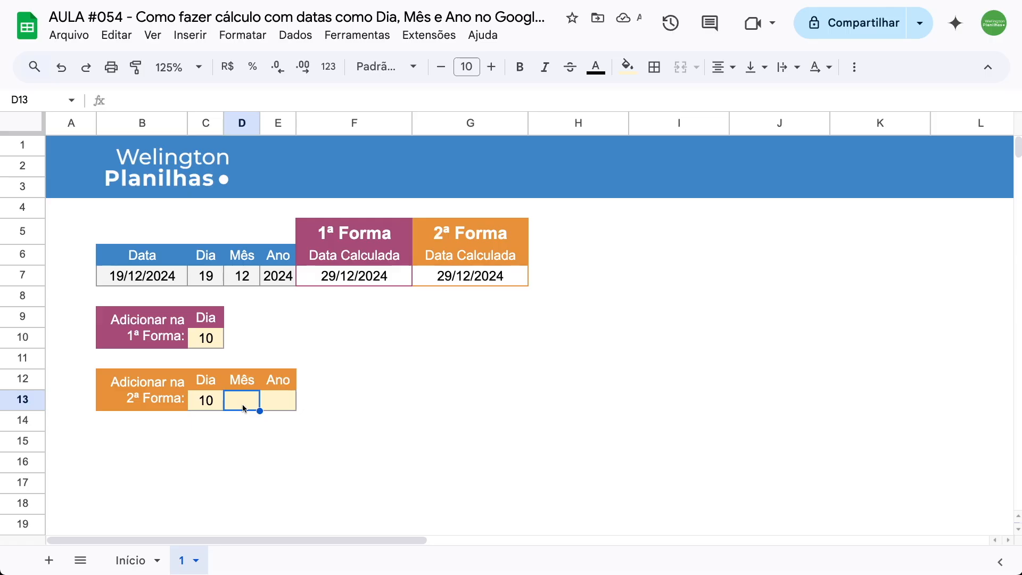
type("1")
key("Return")
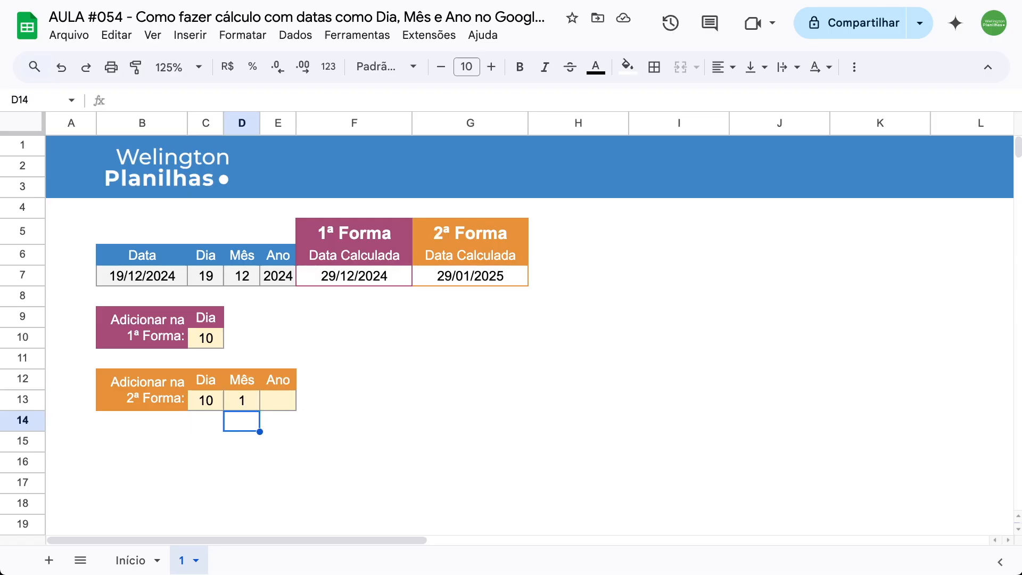
key("Up")
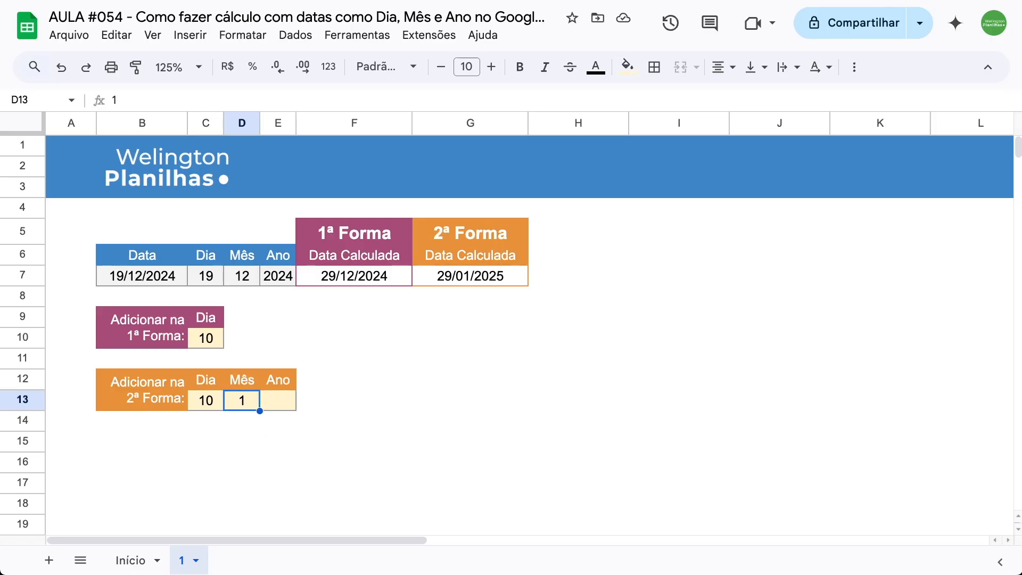
type("3")
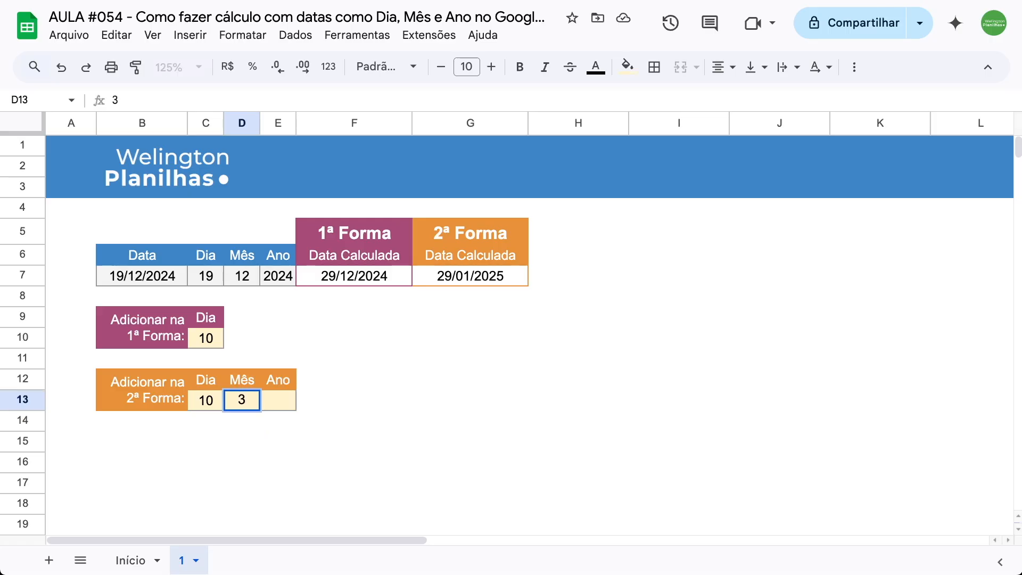
key("Return")
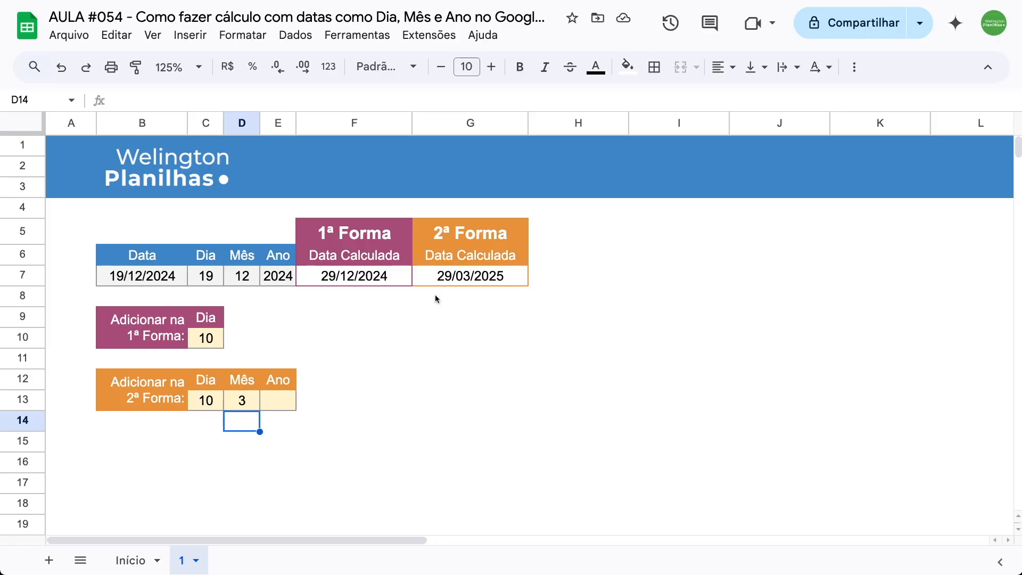
- Add the 2ª Forma year cell to the year argument in G7, making the formula =DATA(E7+E13;D7+D13;C7+C13)
double_click(472, 275)
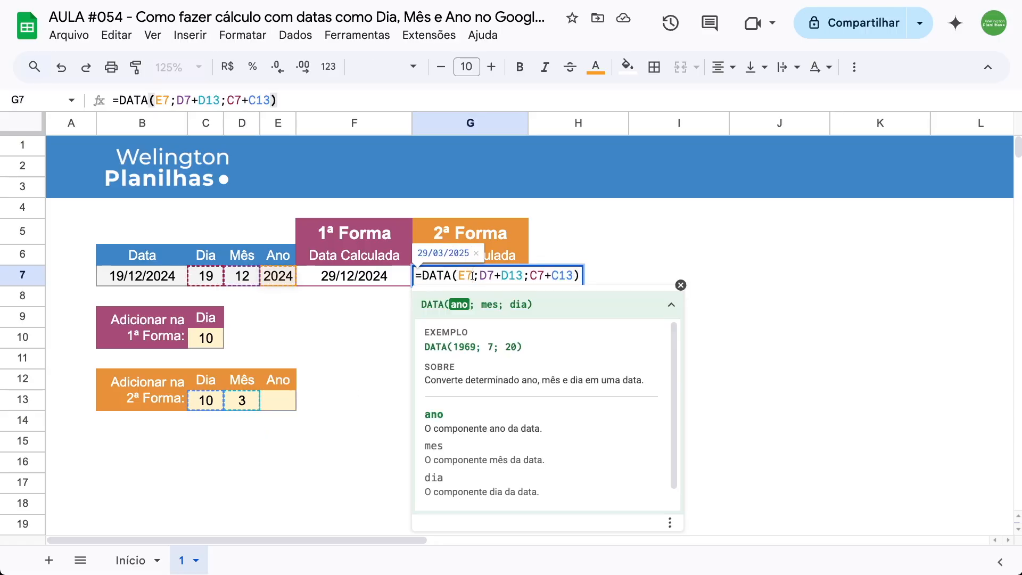
type("+")
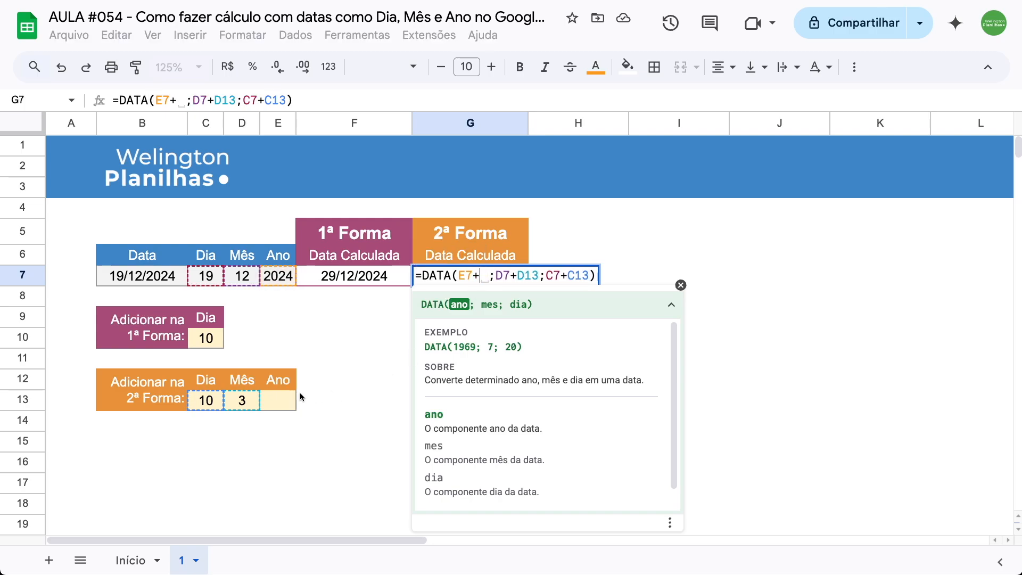
left_click(286, 398)
key("Return")
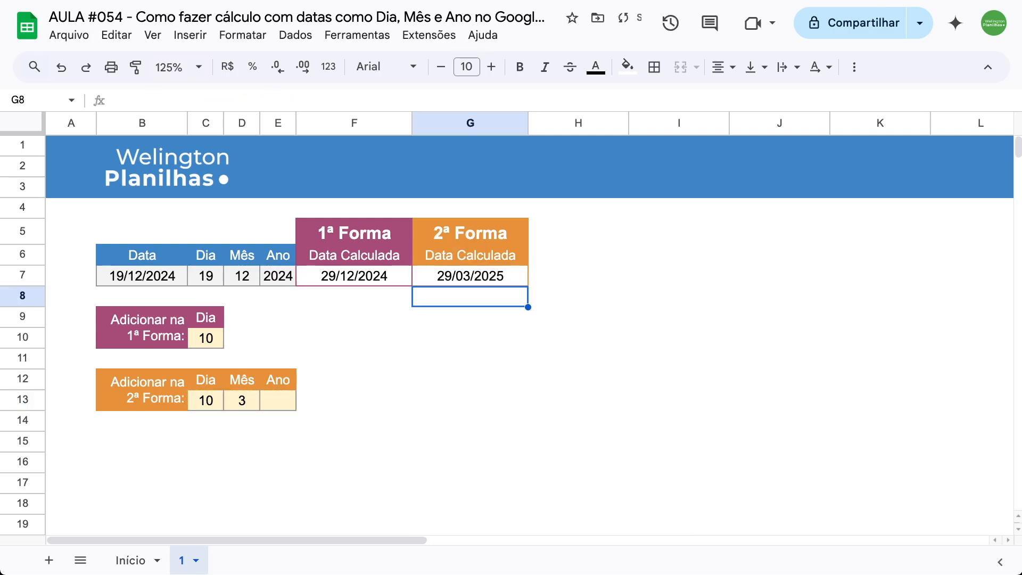
- Enter 5 as the number of years to add in the 2ª Forma cell E13
left_click(272, 402)
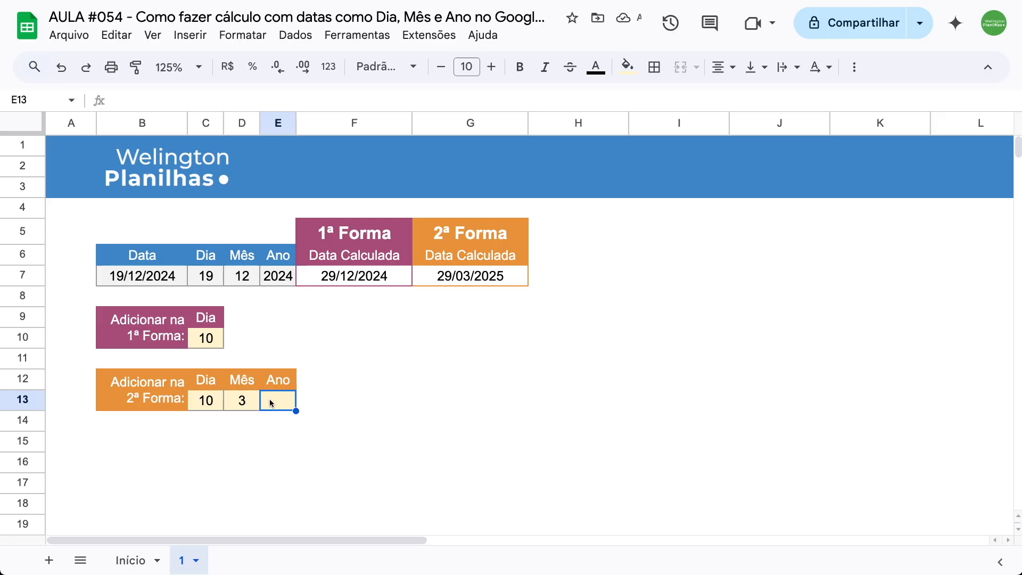
type("5")
key("Return")
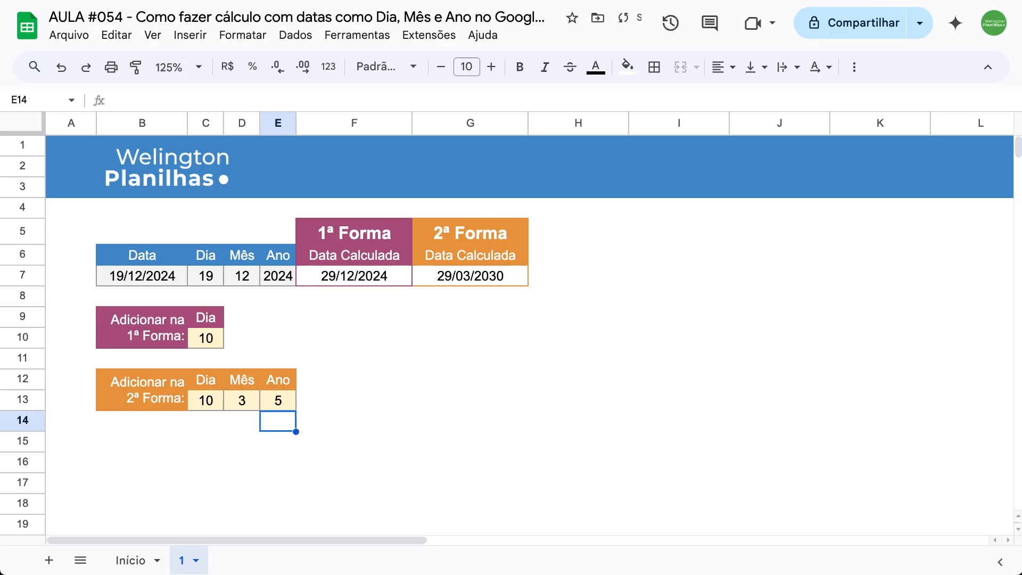